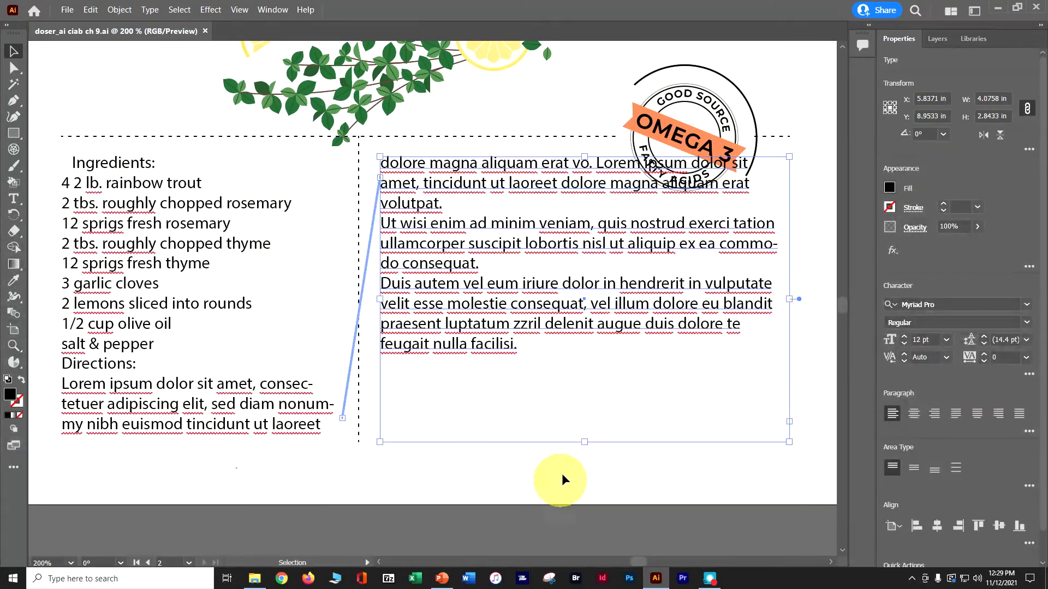
Step: Minimize the open document and presentation windows and launch the Adobe Creative Cloud desktop app
left_click(996, 11)
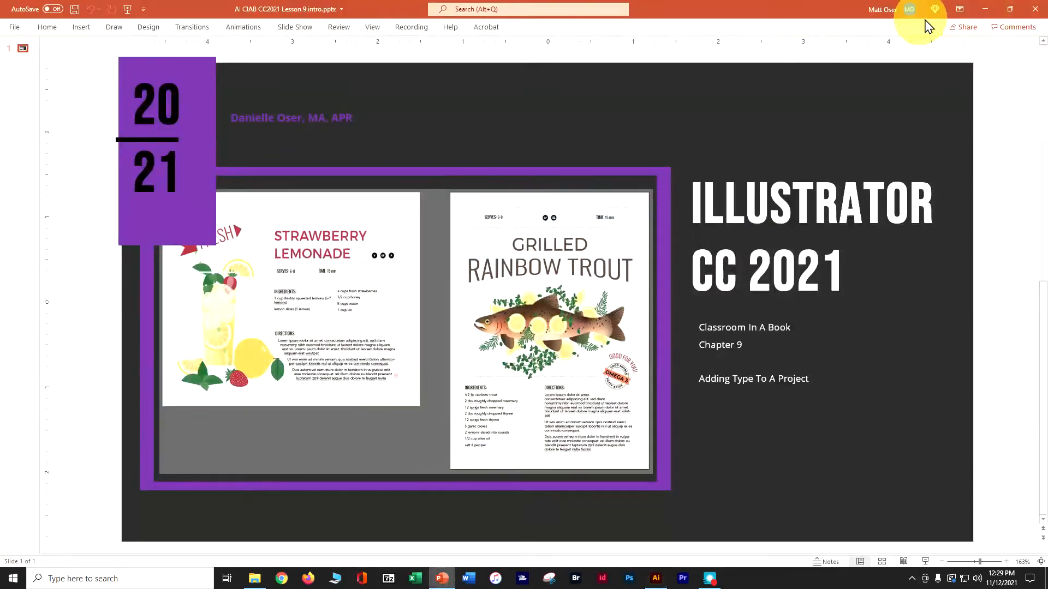
left_click(985, 10)
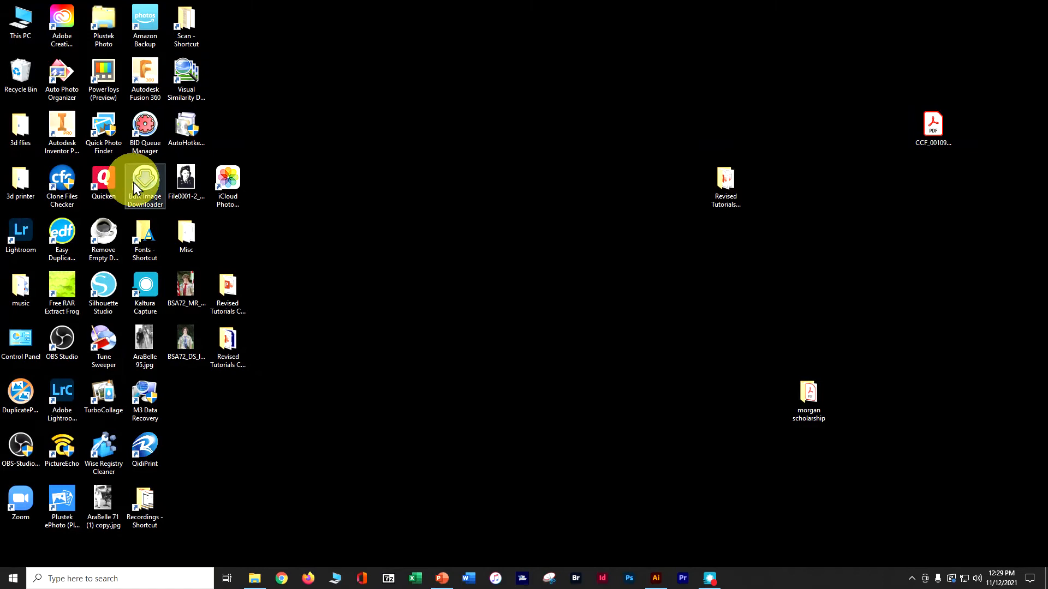
double_click(59, 25)
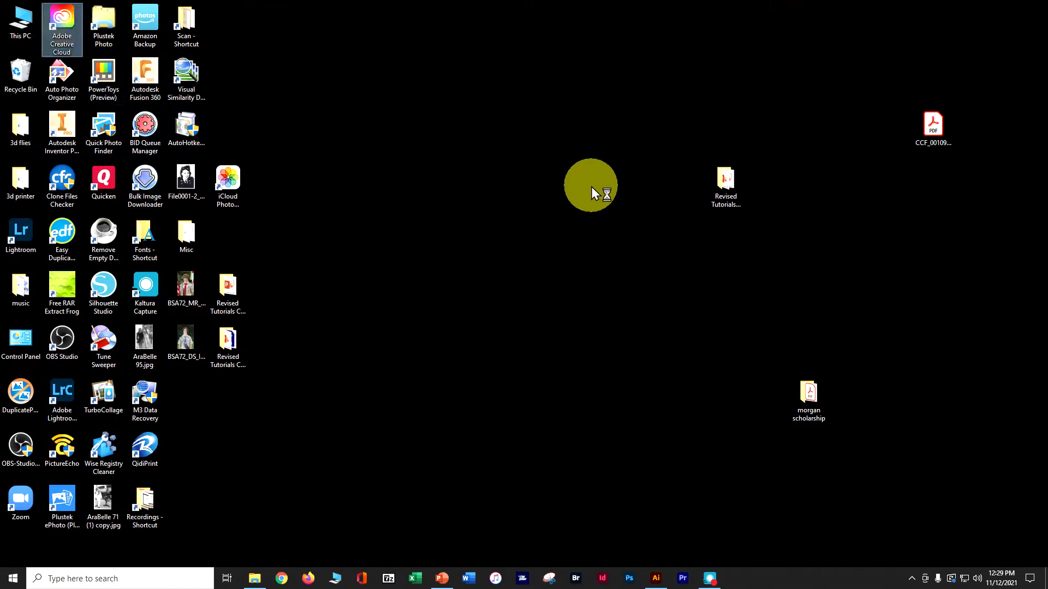
left_click_drag(1043, 12, 404, 57)
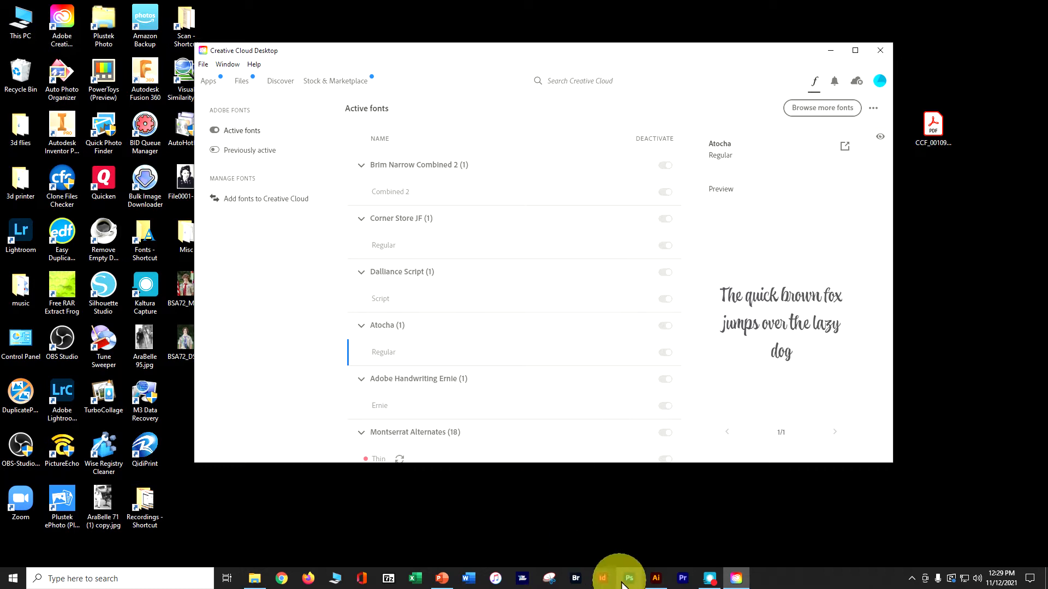
Step: Switch back to Illustrator and select all the text in the threaded Ingredients and Directions text areas
left_click(658, 579)
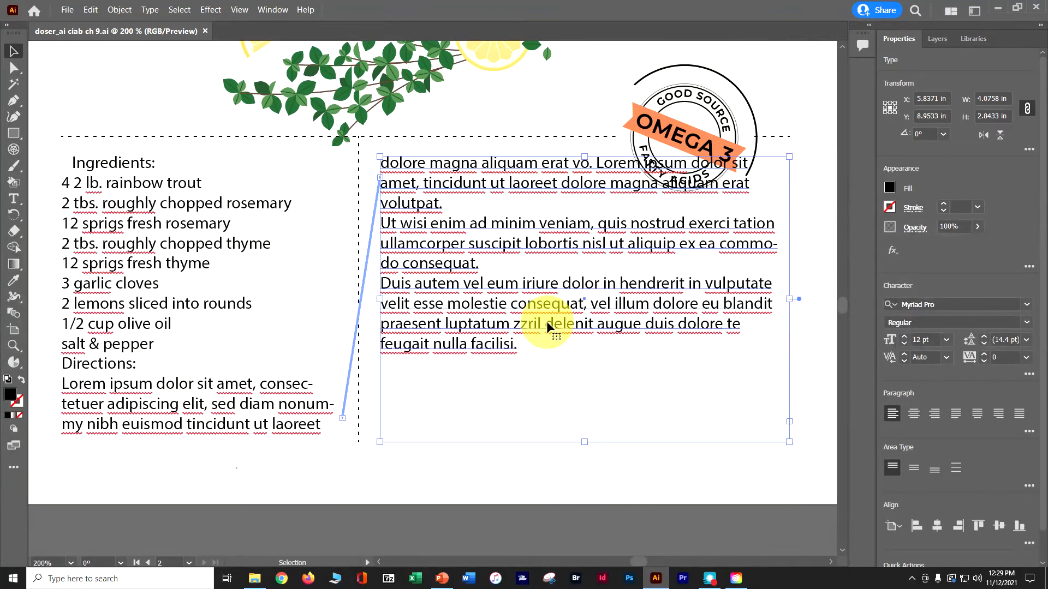
left_click(14, 199)
left_click(110, 165)
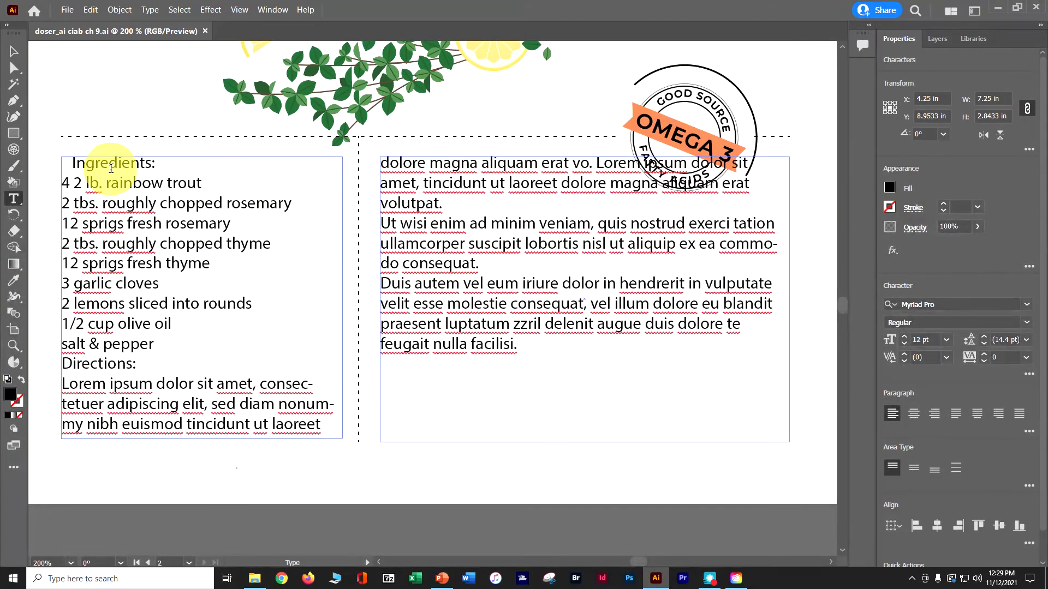
left_click(180, 10)
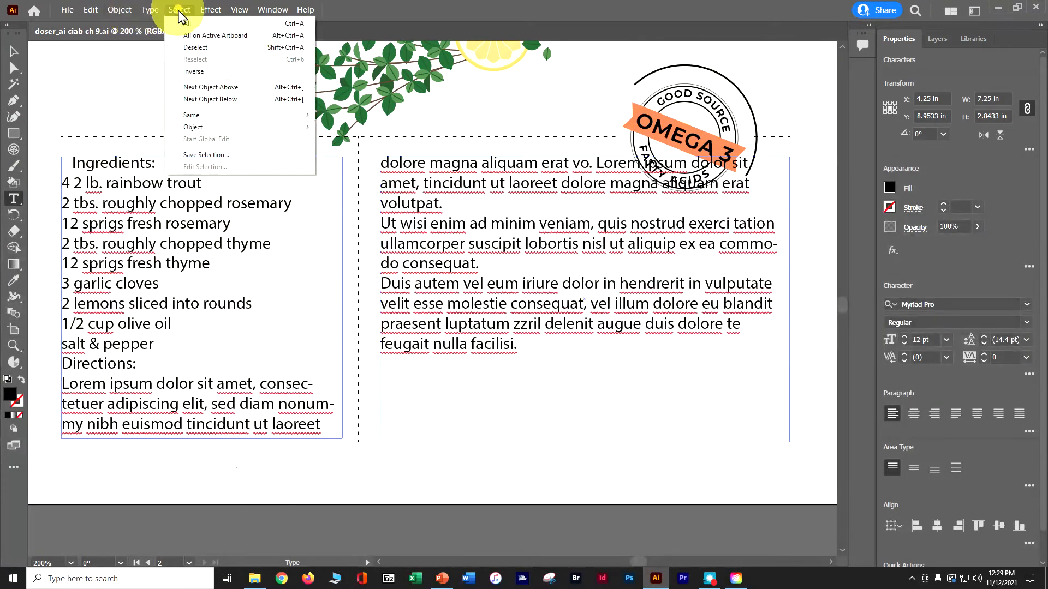
left_click(181, 23)
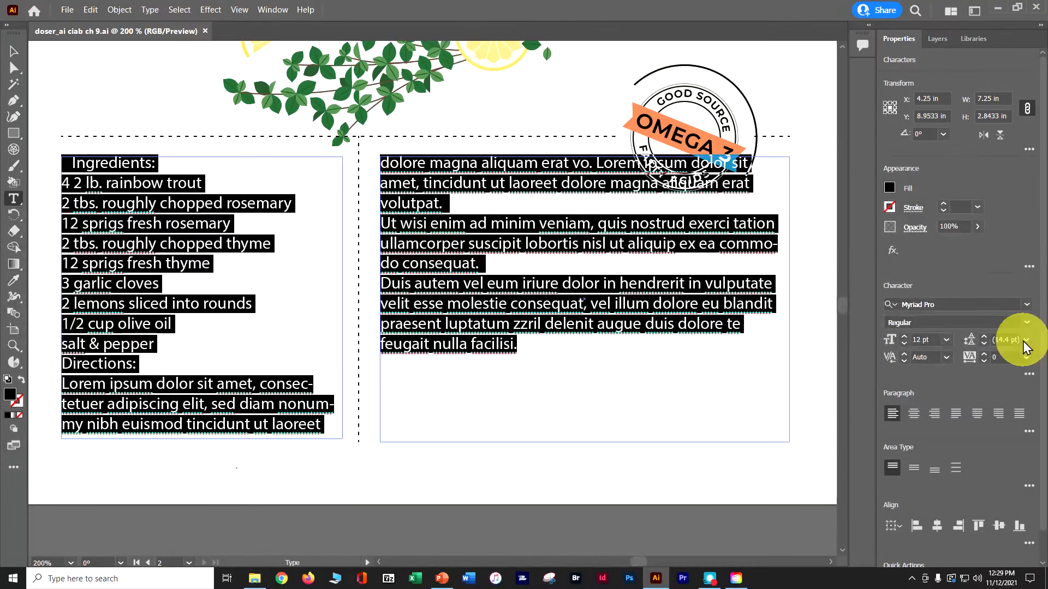
Step: Browse additional Adobe Fonts for the selected text and filter them to the Sans Serif classification
left_click(1030, 310)
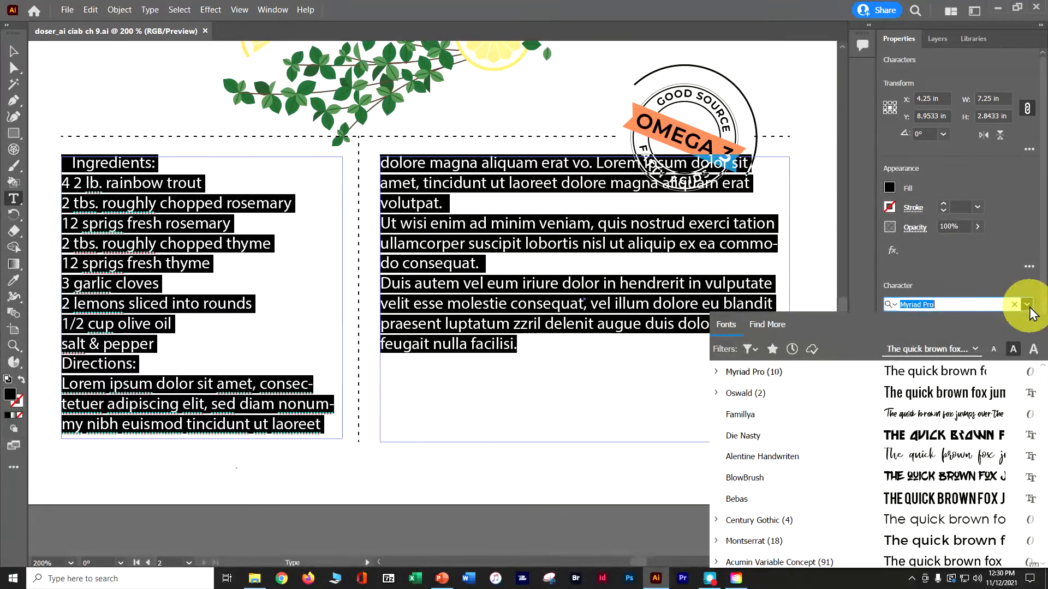
left_click(766, 325)
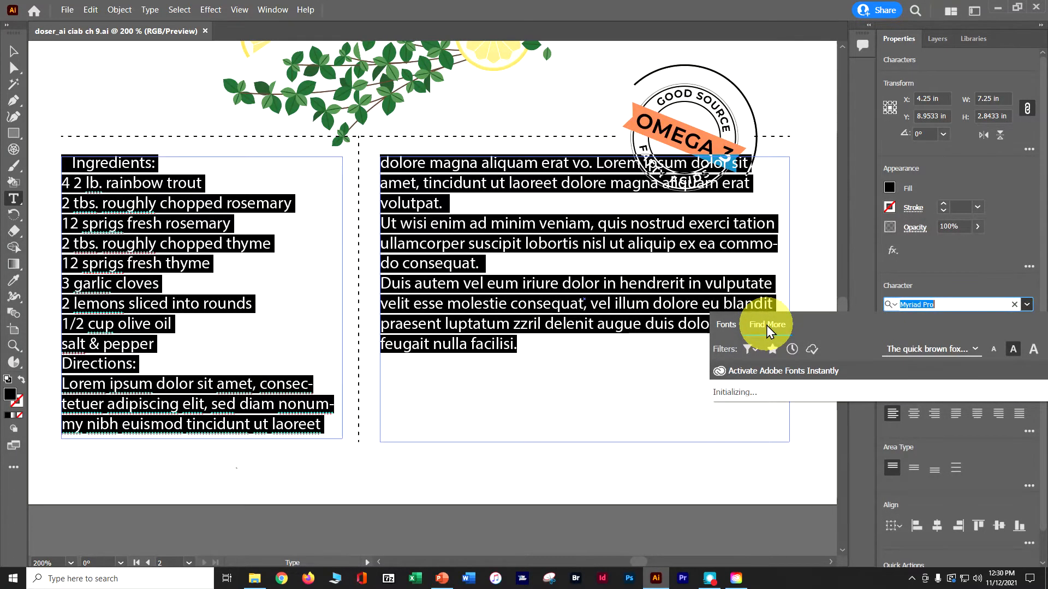
left_click(748, 349)
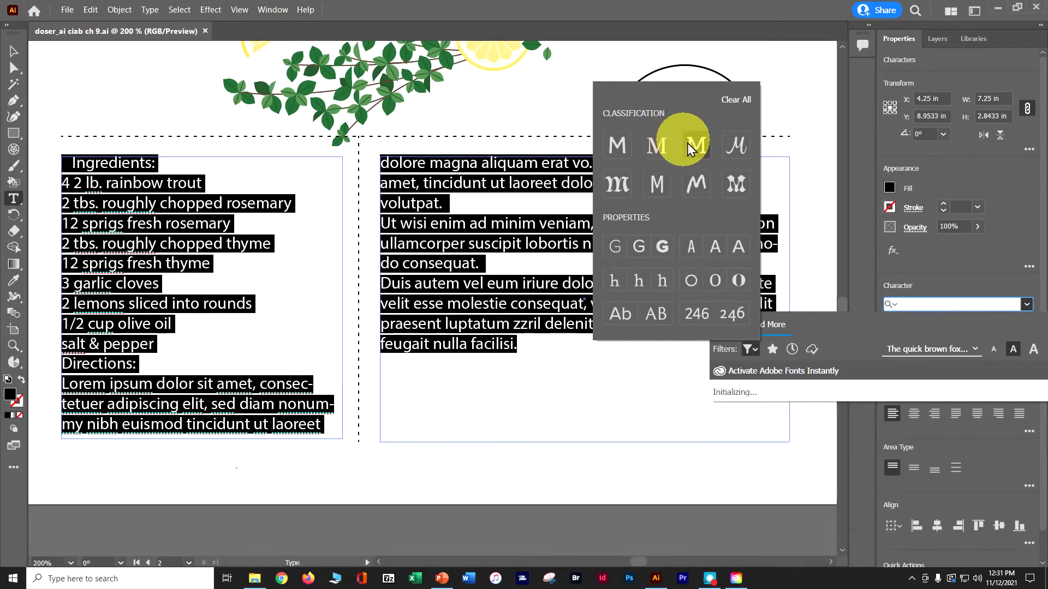
left_click(699, 154)
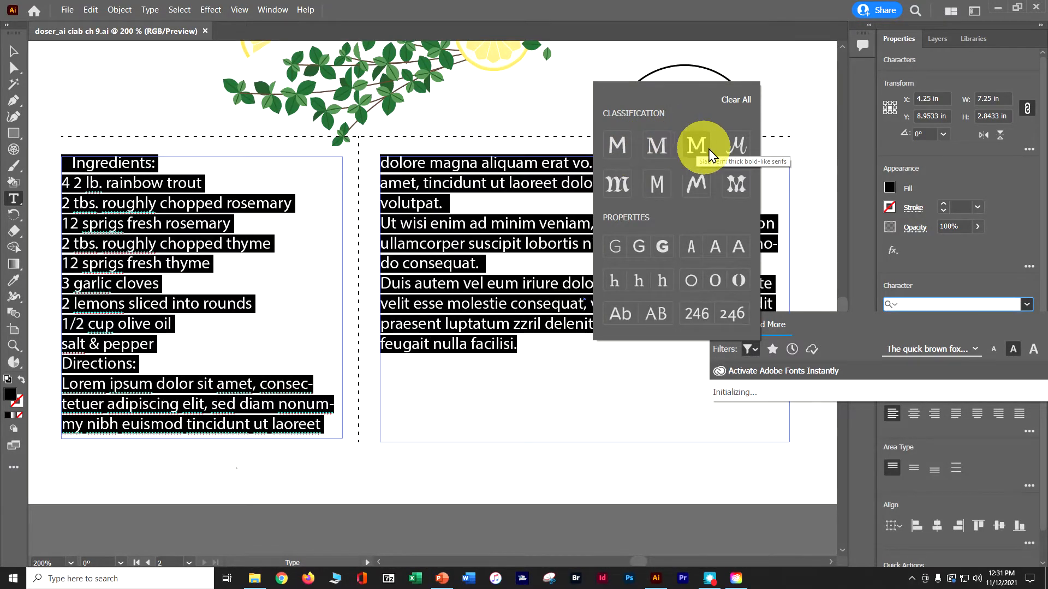
left_click(740, 146)
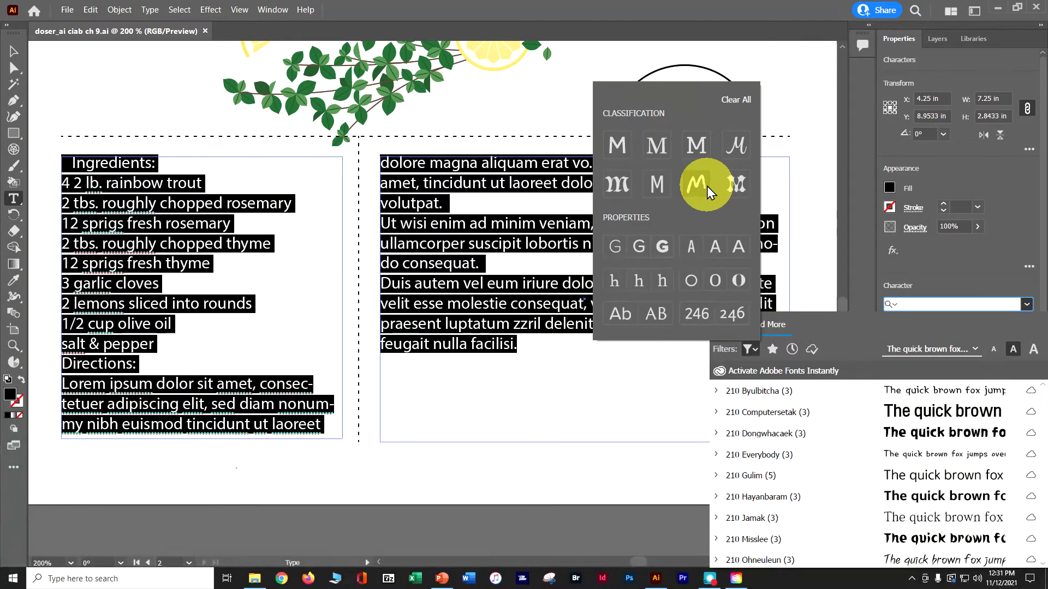
left_click(623, 158)
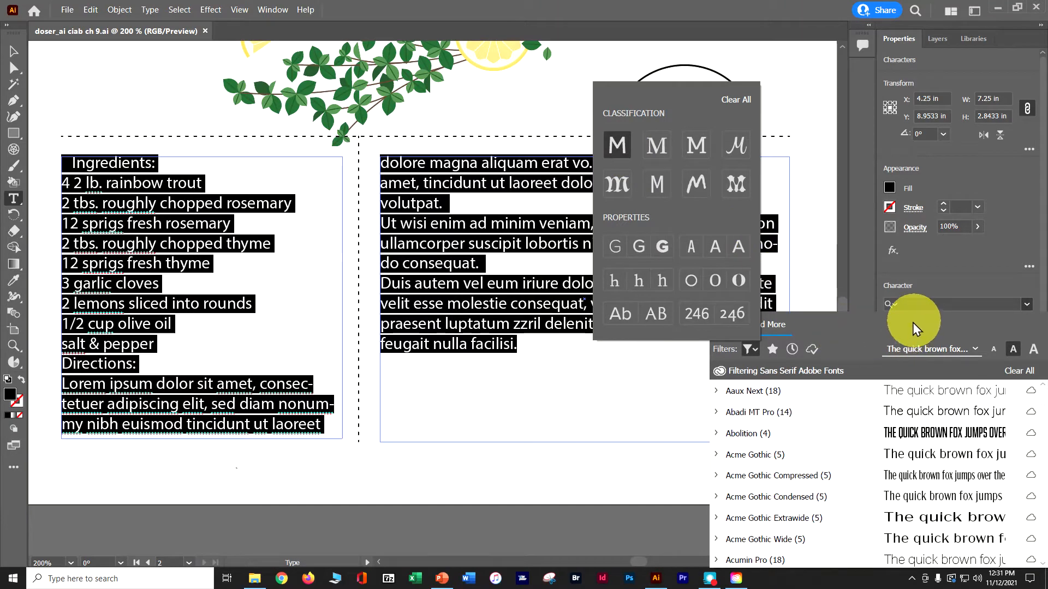
Step: Search the Sans Serif Adobe Fonts for "montserrat"
scroll(977, 424, "down", 3)
scroll(977, 425, "down", 12)
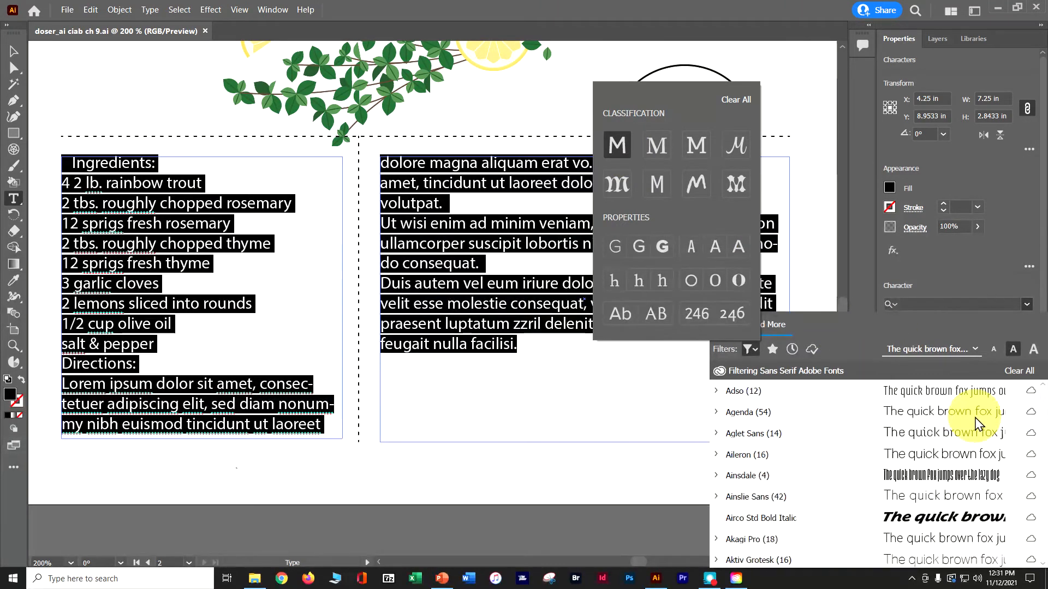
scroll(977, 424, "down", 12)
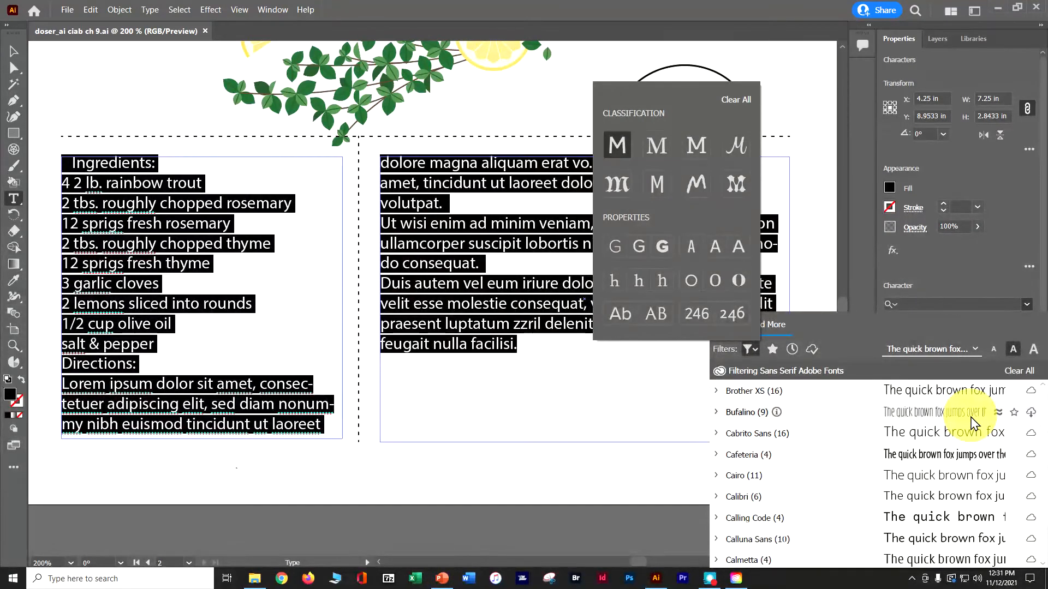
left_click(929, 305)
type("m")
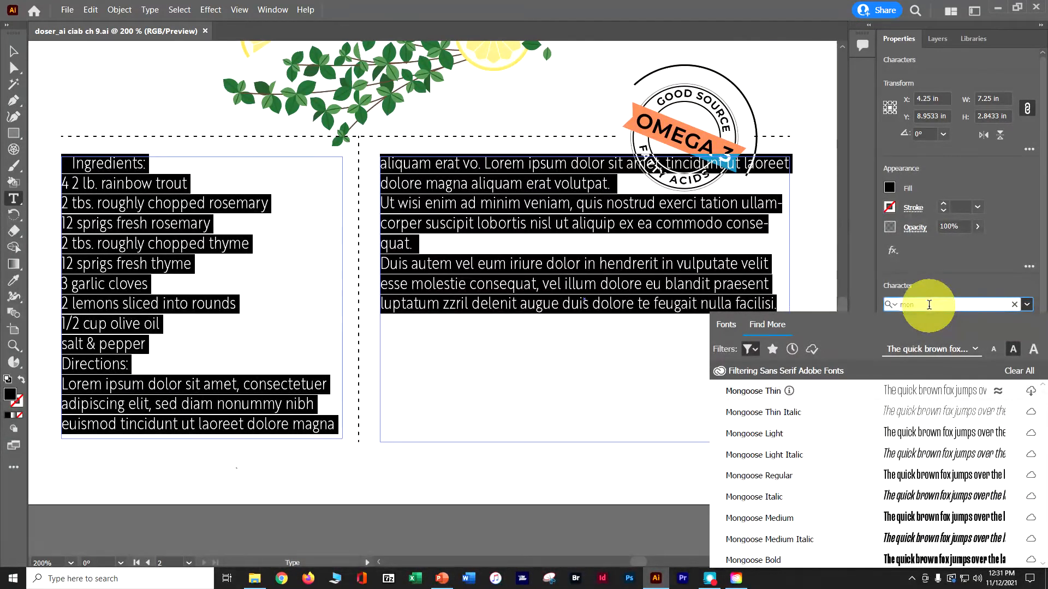
type("ontse")
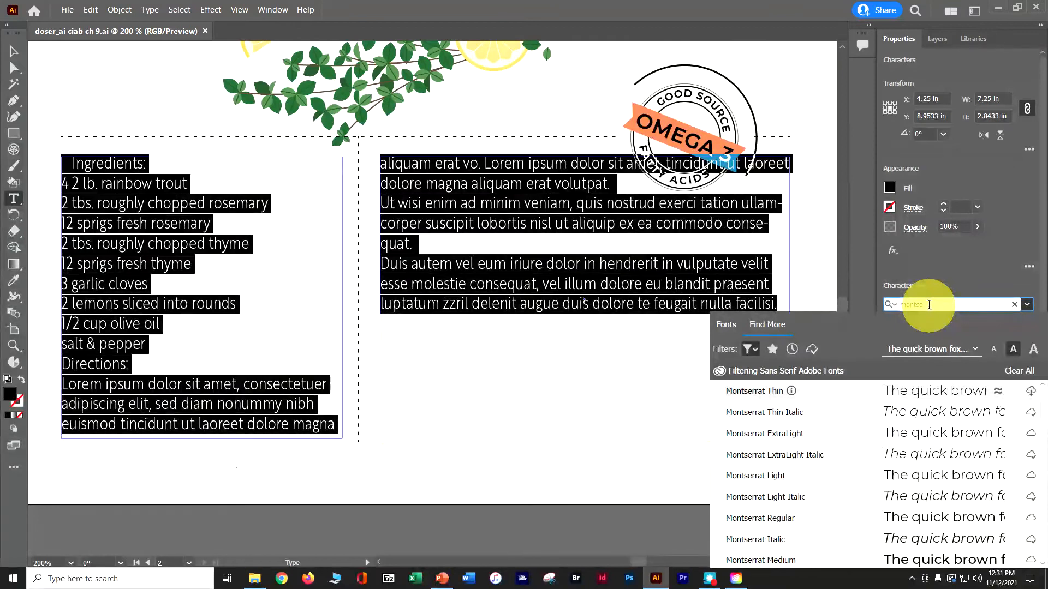
type("rrat")
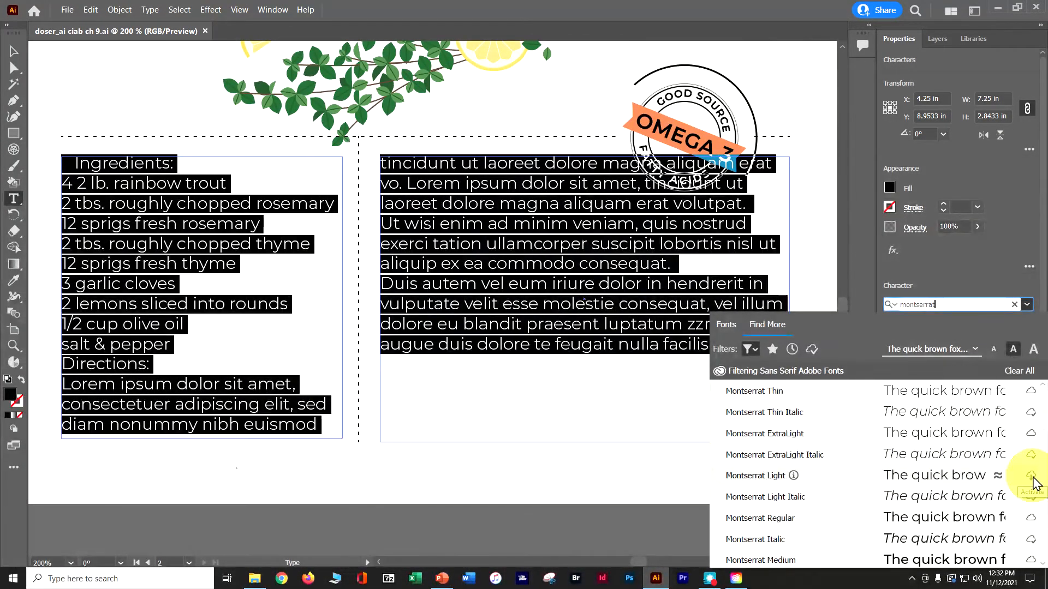
Step: Activate the Montserrat Light and Montserrat Medium fonts
left_click(1032, 477)
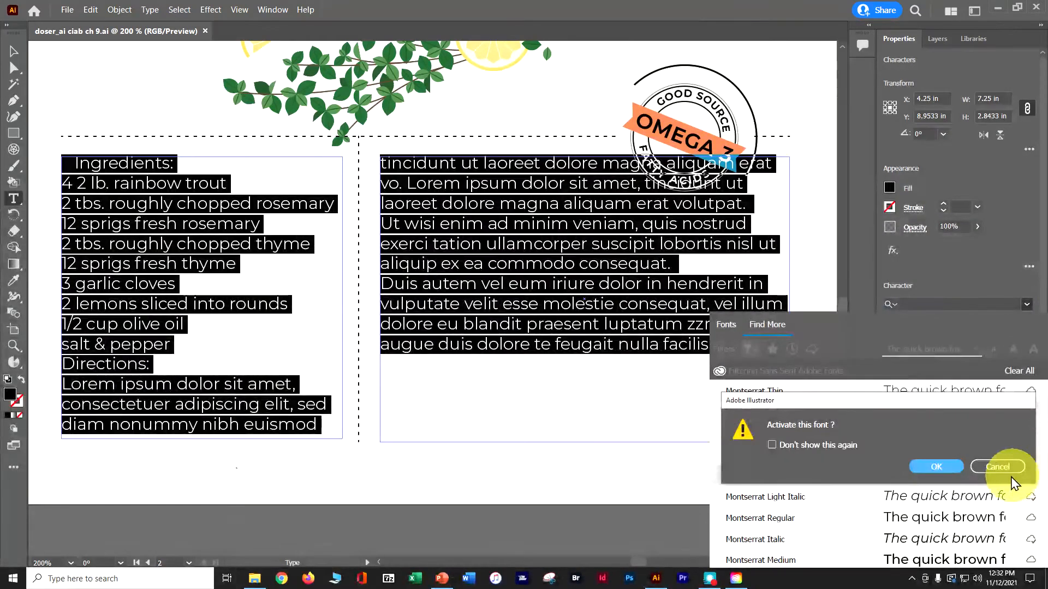
left_click(937, 466)
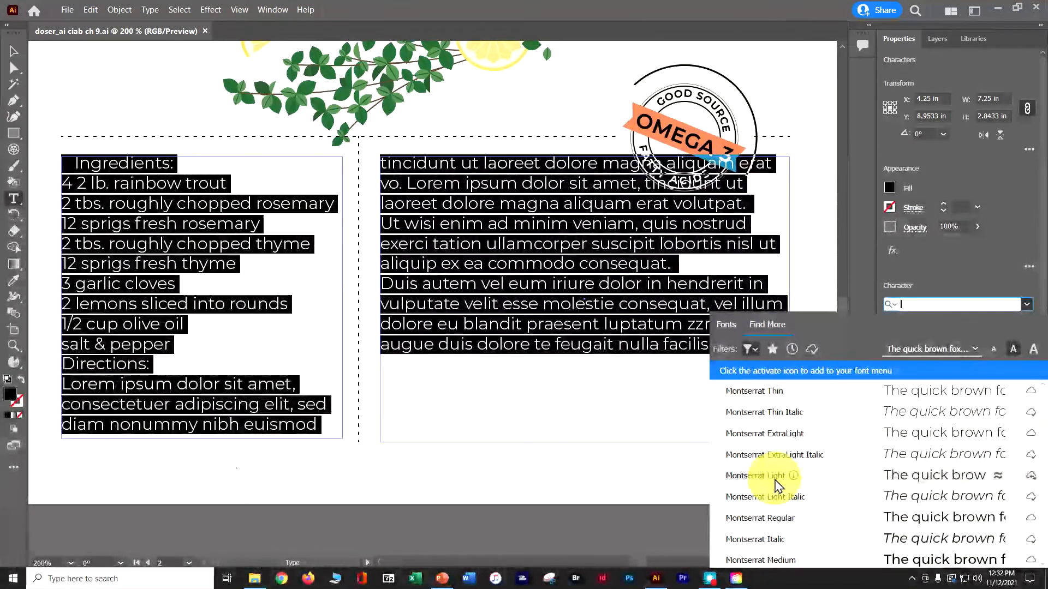
left_click(1031, 477)
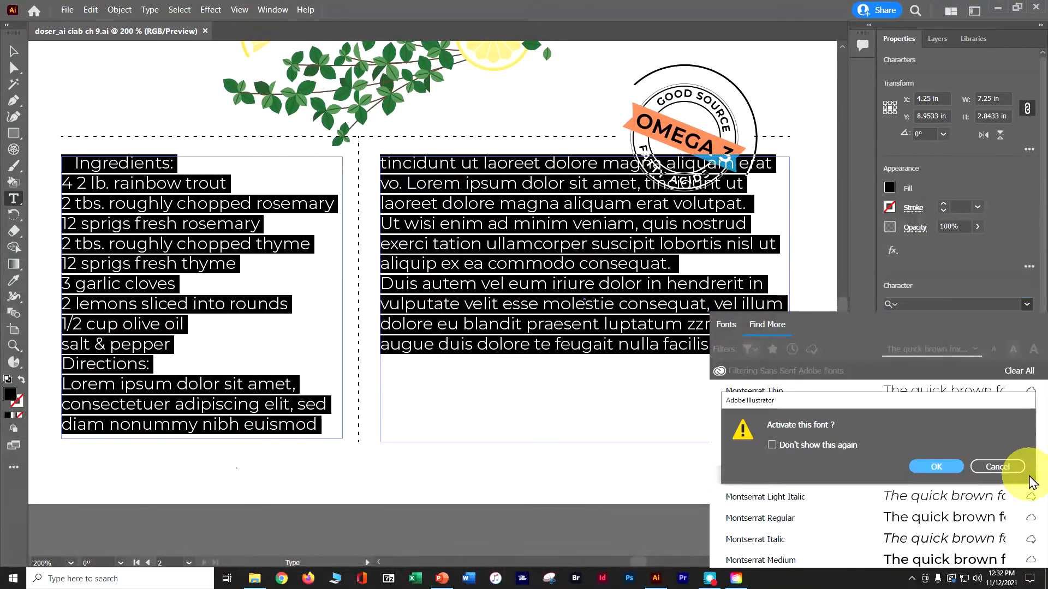
left_click(937, 466)
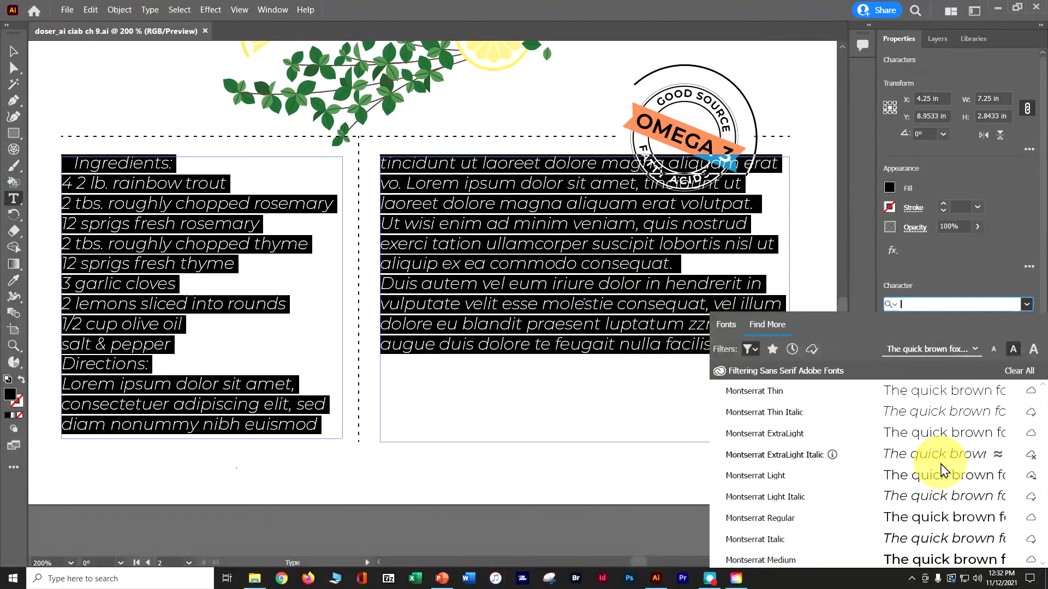
left_click(1031, 560)
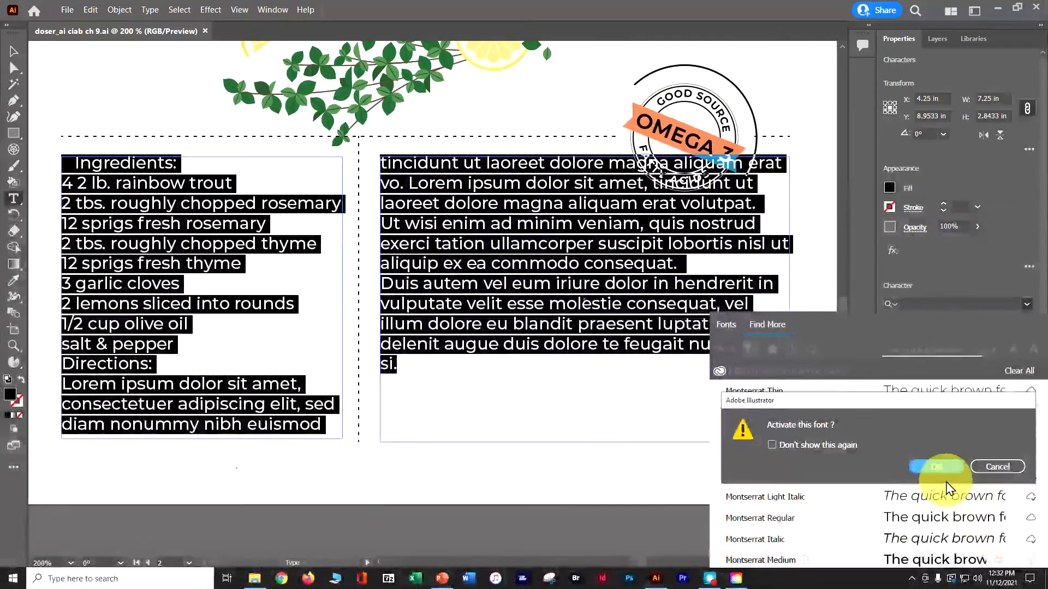
left_click(936, 468)
Step: Search the Adobe Fonts for "osw" and activate Oswald Regular
scroll(946, 477, "down", 3)
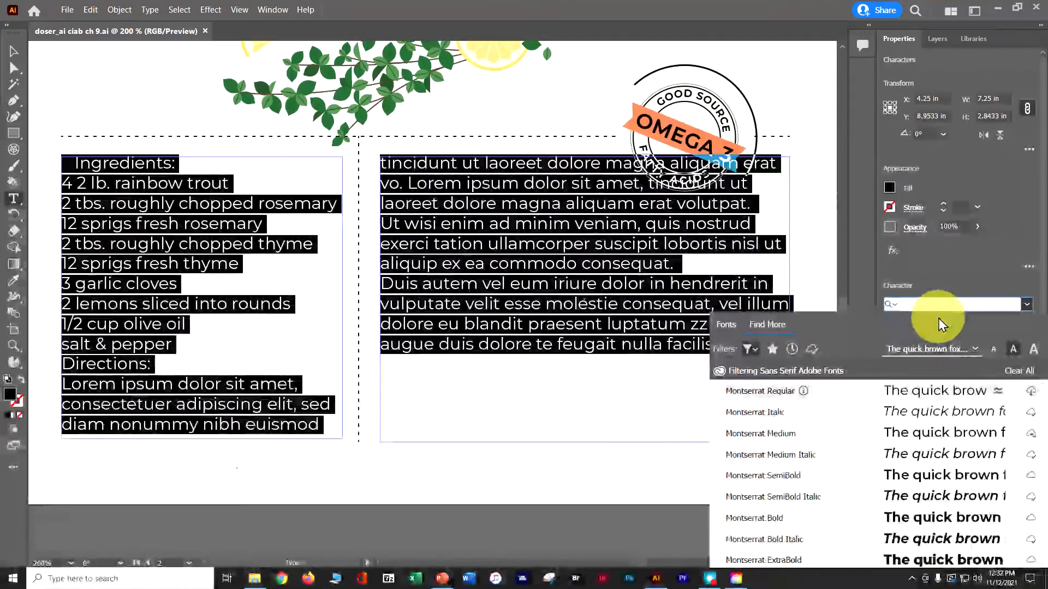
type("osw")
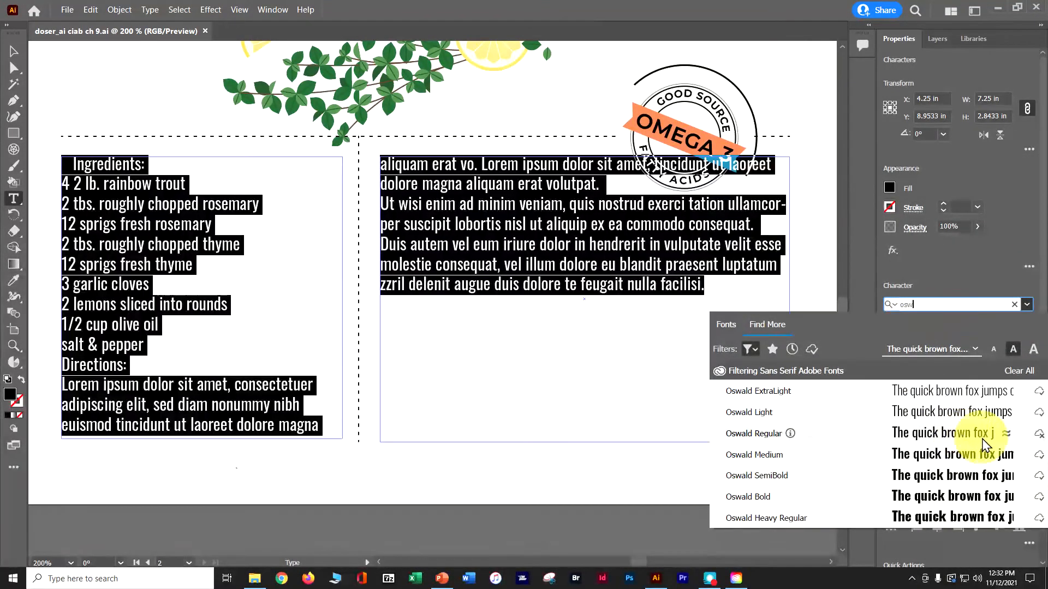
left_click(1039, 434)
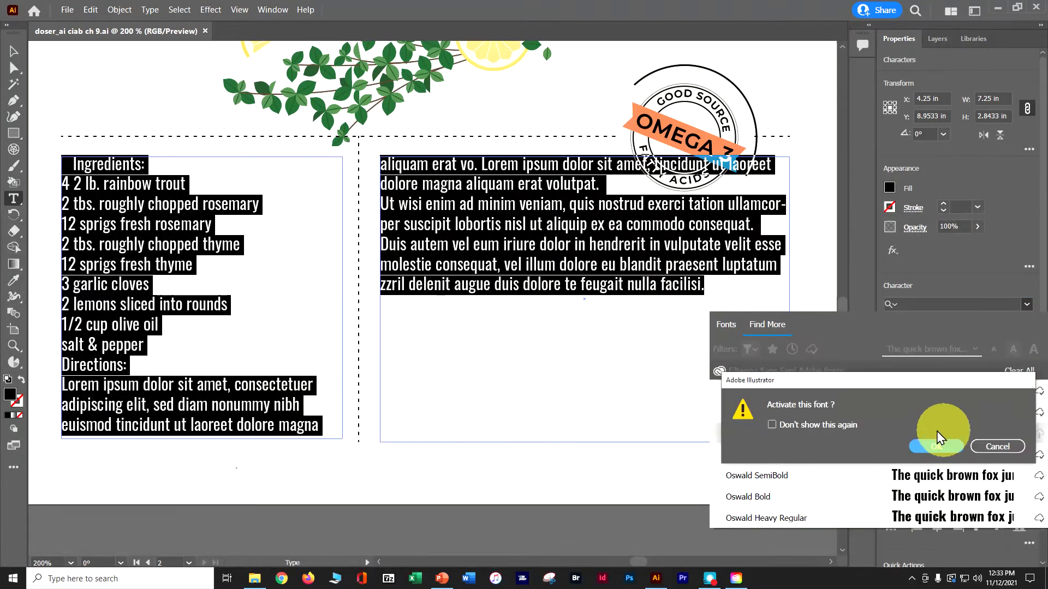
left_click(937, 446)
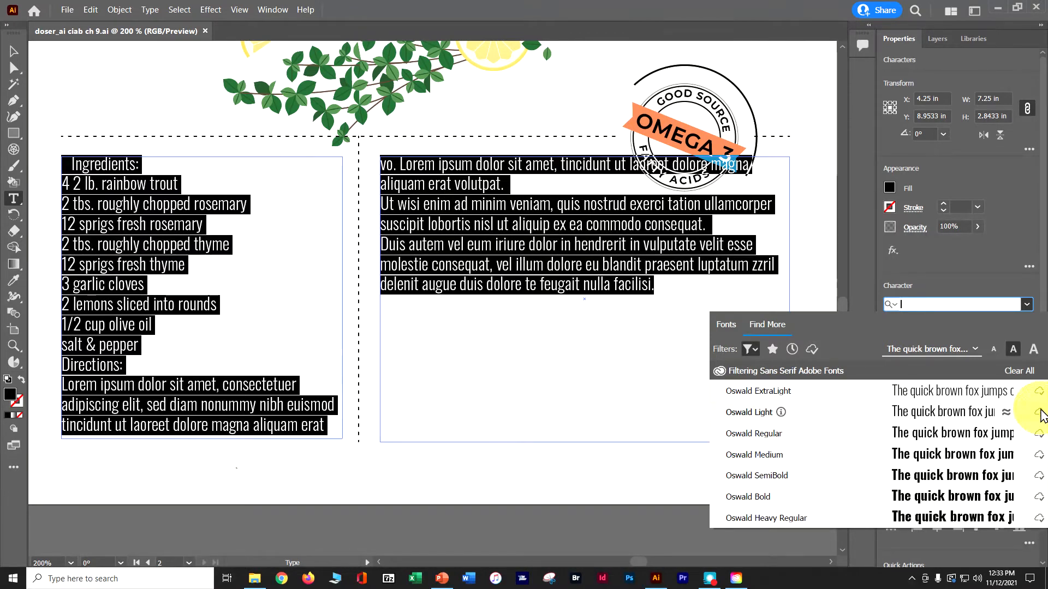
Step: Replace the Sans Serif filter with the activated Adobe Fonts filter and return to the main font list
left_click(1026, 372)
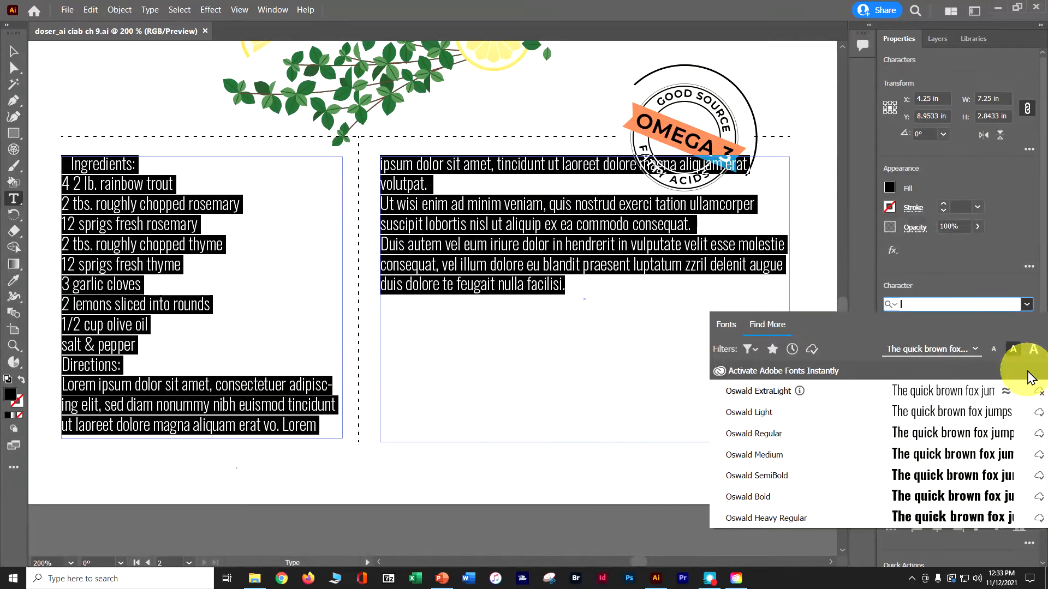
left_click(812, 352)
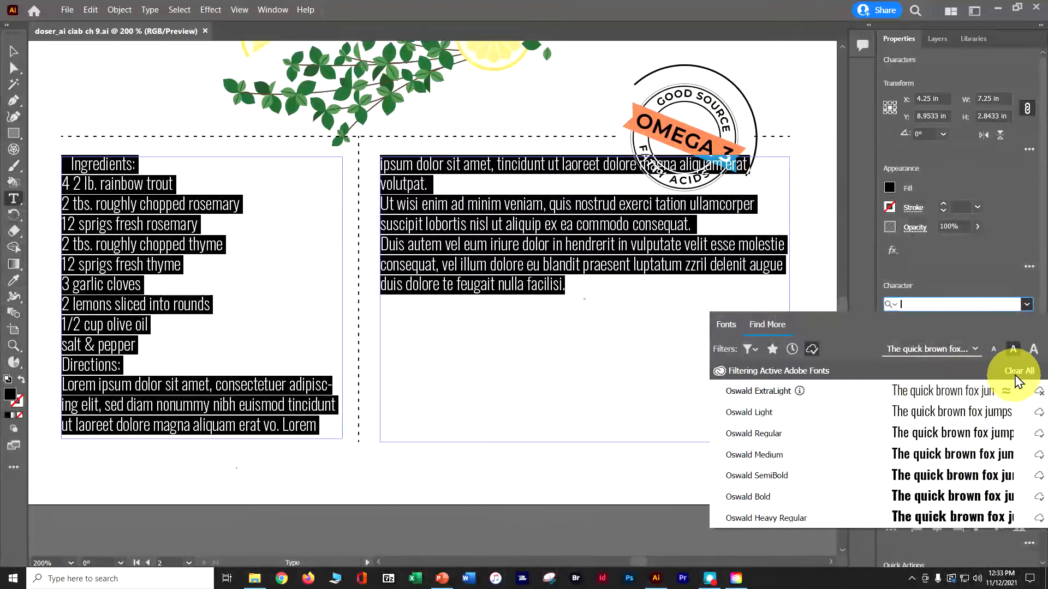
left_click(728, 326)
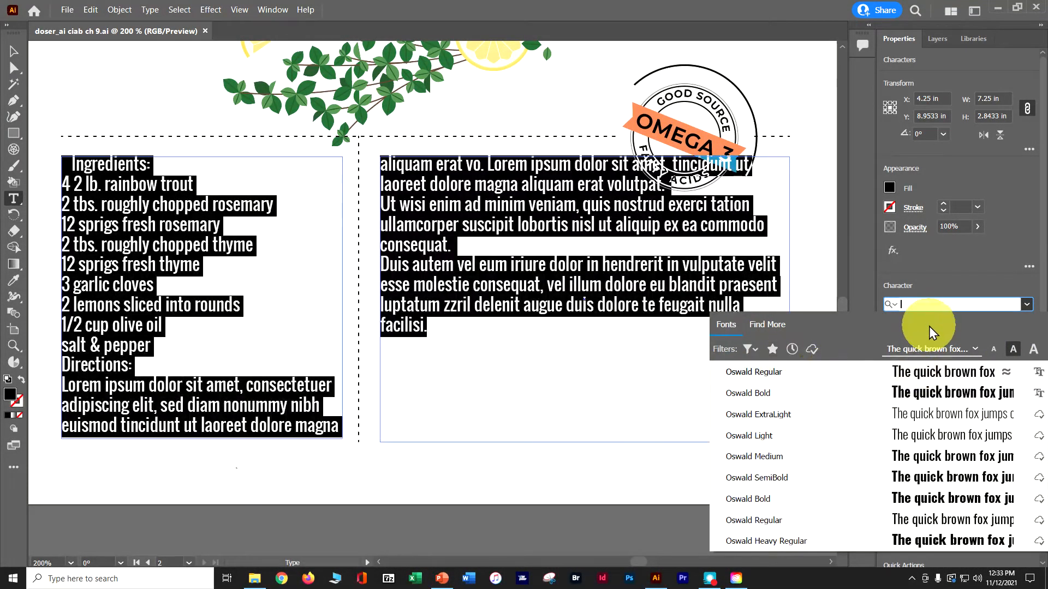
Step: Search the fonts for "monts" and apply Montserrat Light to the selected ingredients and directions text
type("mon")
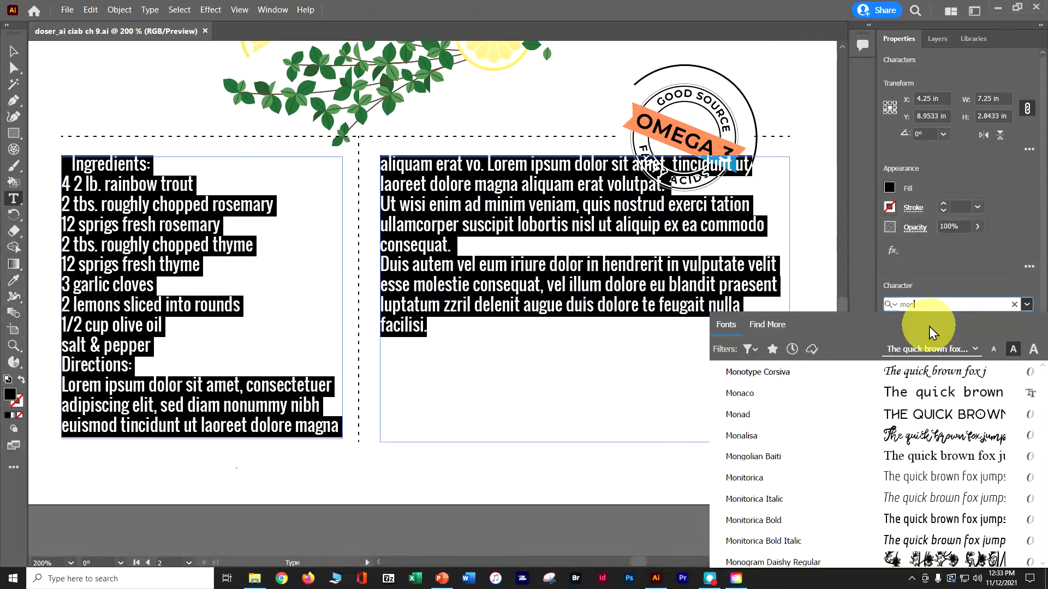
type("t")
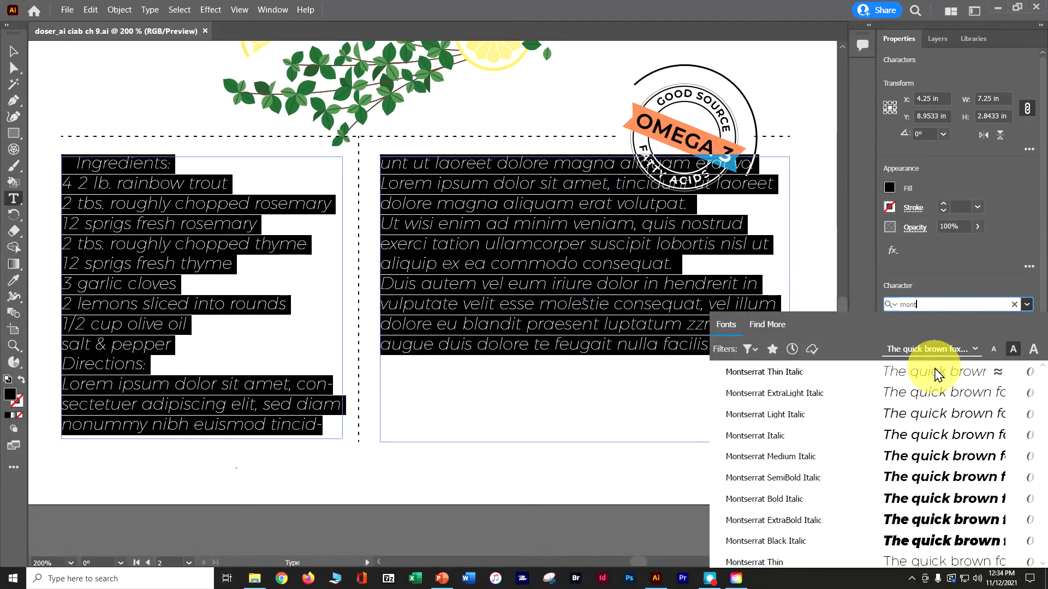
type("serrat")
key("BackSpace")
key("BackSpace")
key("BackSpace")
key("BackSpace")
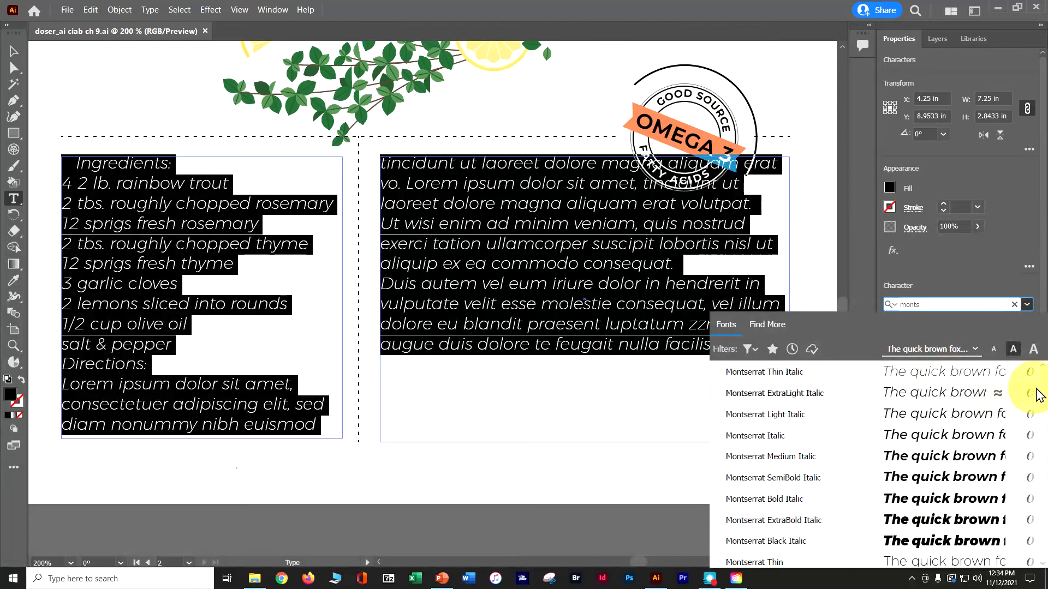
left_click_drag(1043, 403, 1043, 423)
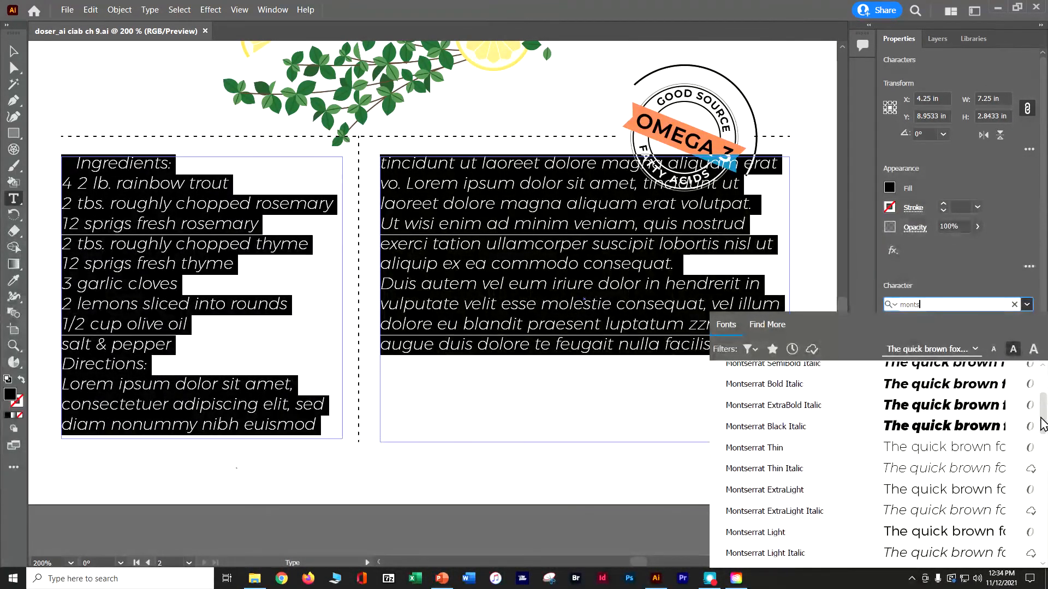
left_click(973, 532)
left_click(974, 529)
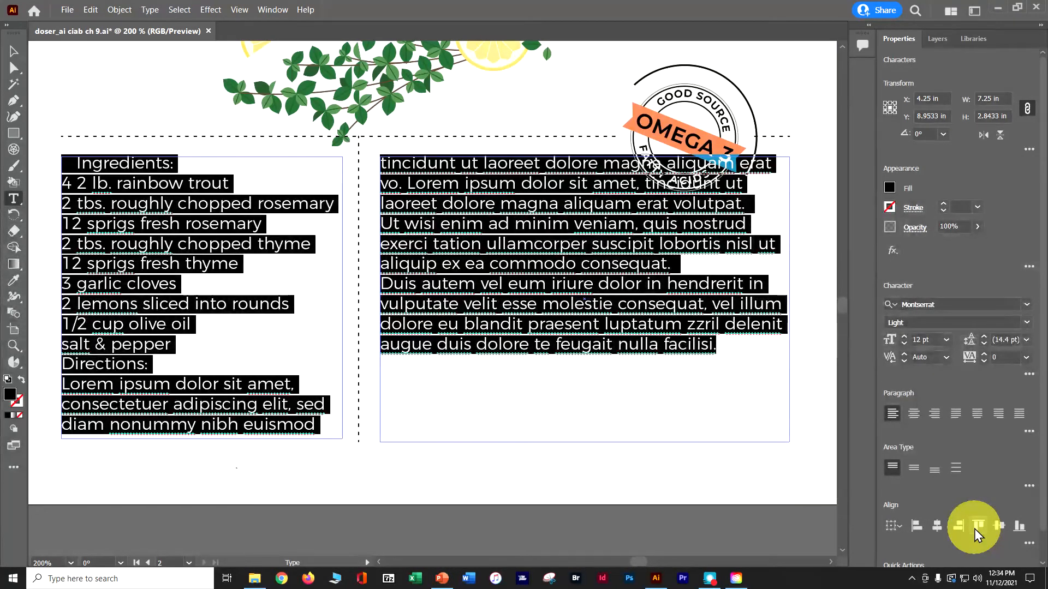
Step: Go to artboard 1 and set the STRAWBERRY LEMONADE heading in Montserrat Medium
left_click(190, 563)
left_click(214, 535)
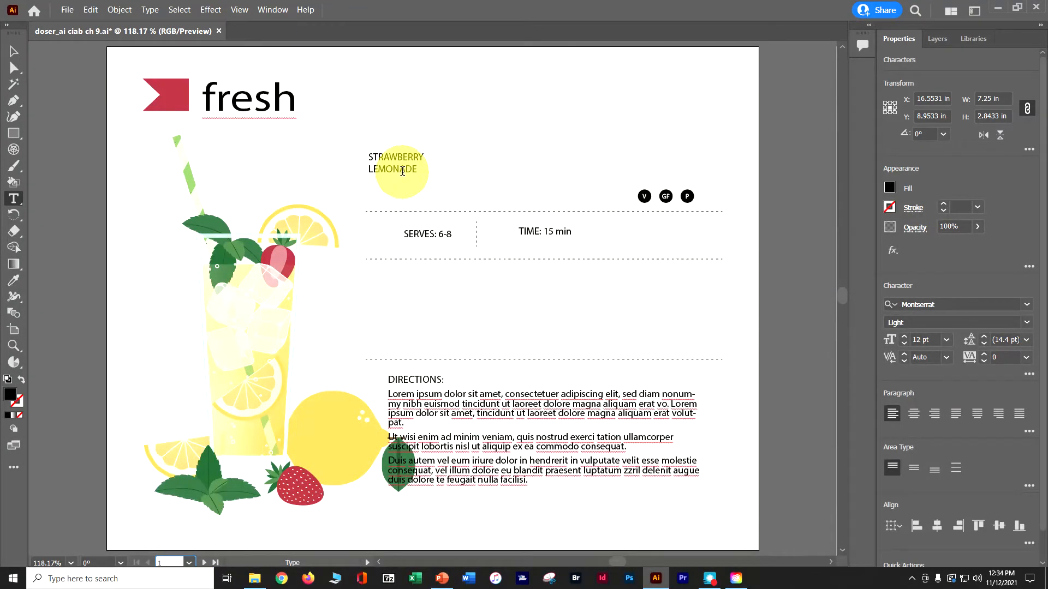
left_click(14, 50)
left_click(400, 156)
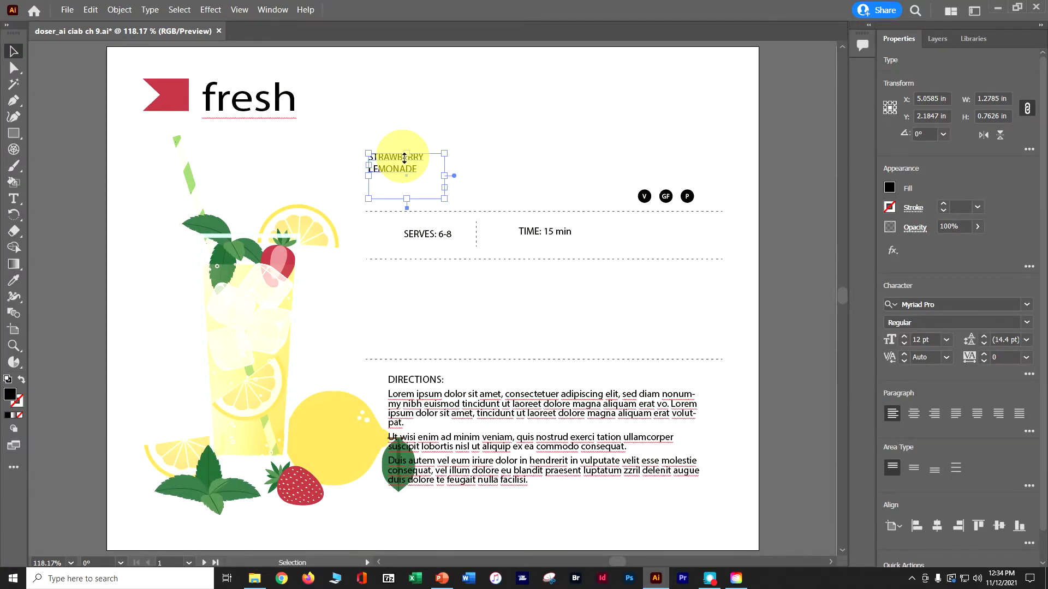
left_click(969, 306)
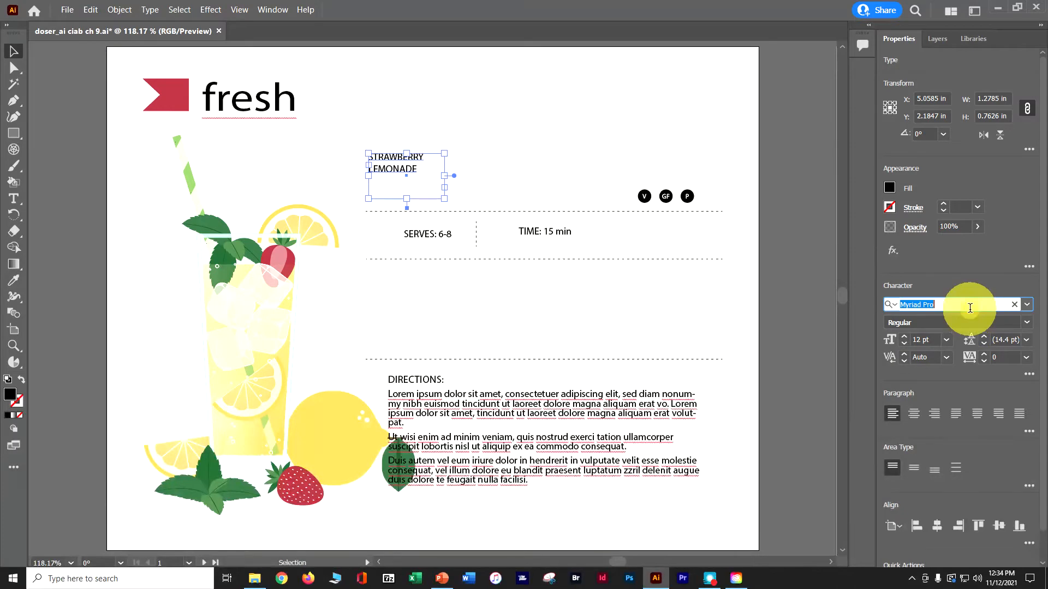
type("mon")
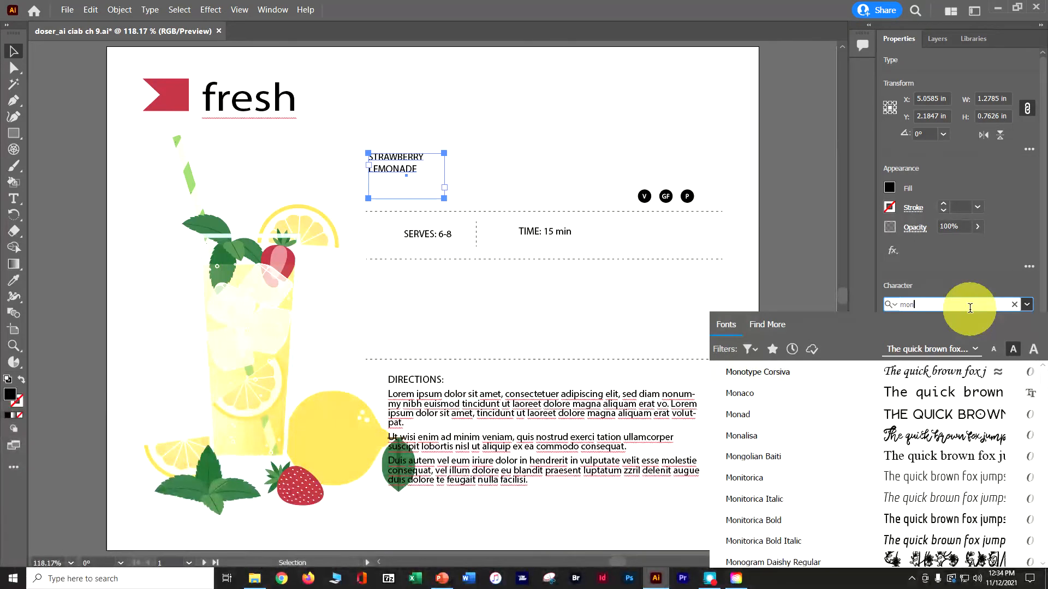
type("ts")
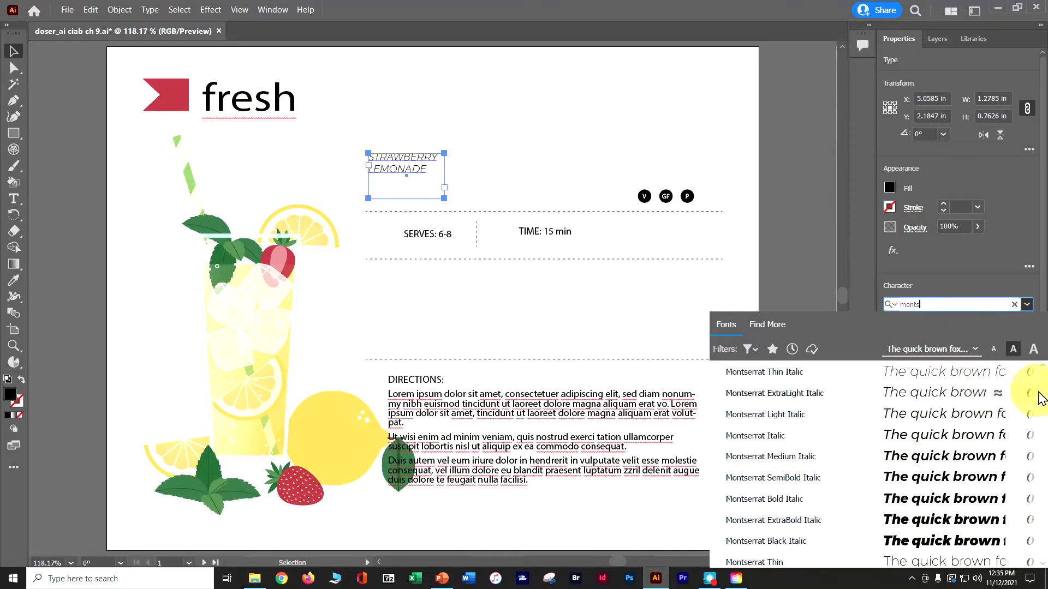
left_click_drag(1041, 394, 1041, 434)
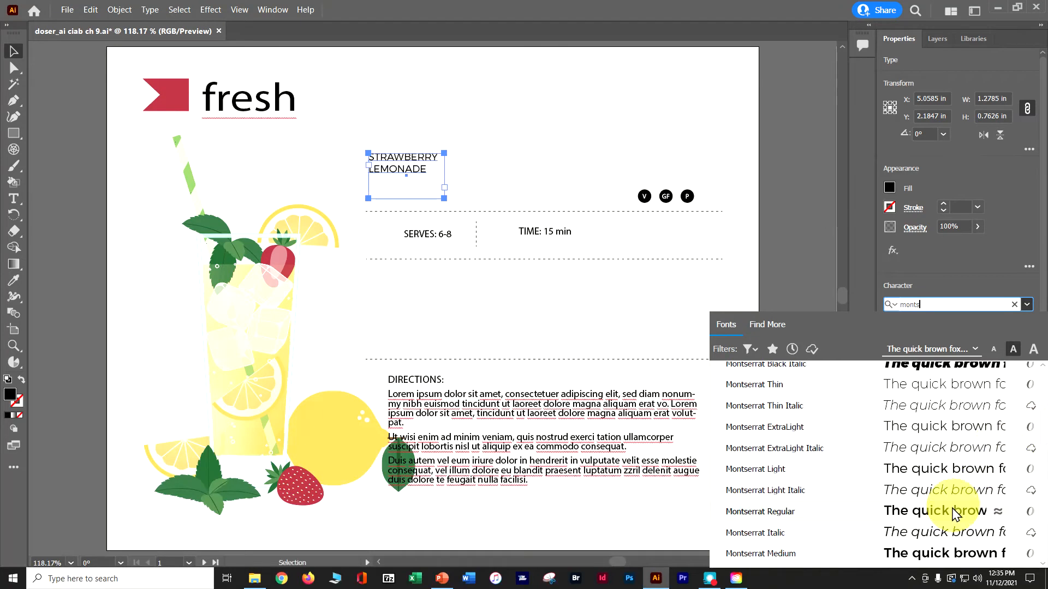
left_click(944, 551)
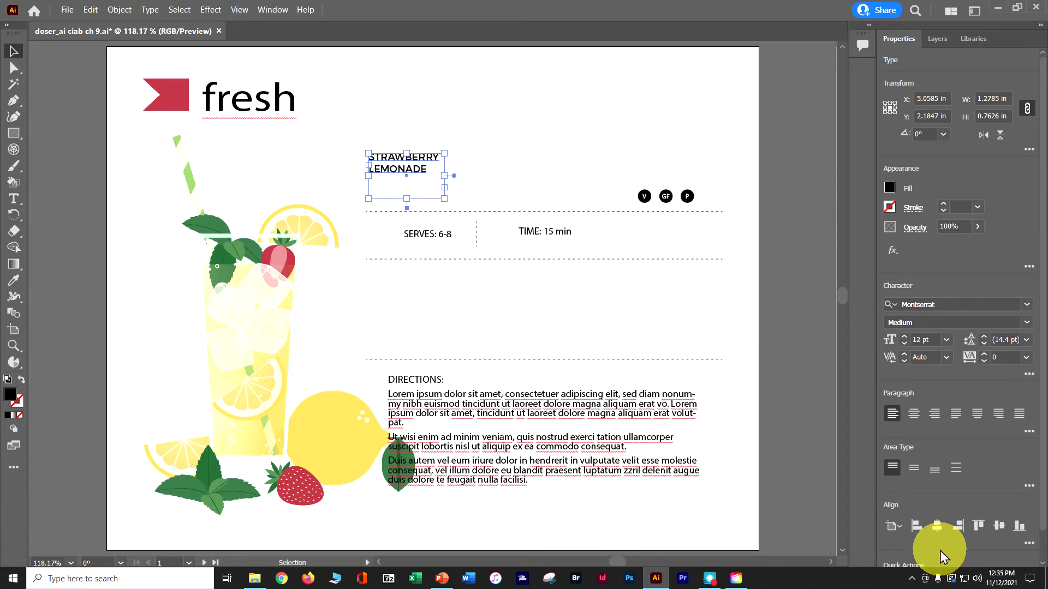
Step: Apply Oswald Light to the "fresh", "SERVES: 6-8" and "TIME: 15 min" text objects together
left_click(214, 97)
left_click_drag(214, 97, 237, 99)
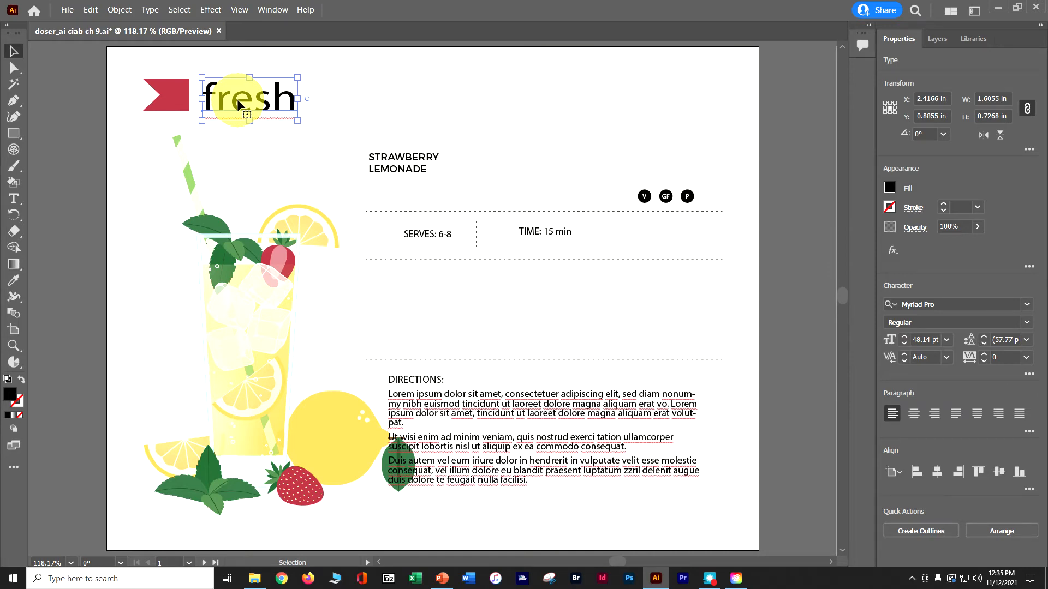
left_click(440, 235, "shift")
left_click(535, 234, "shift")
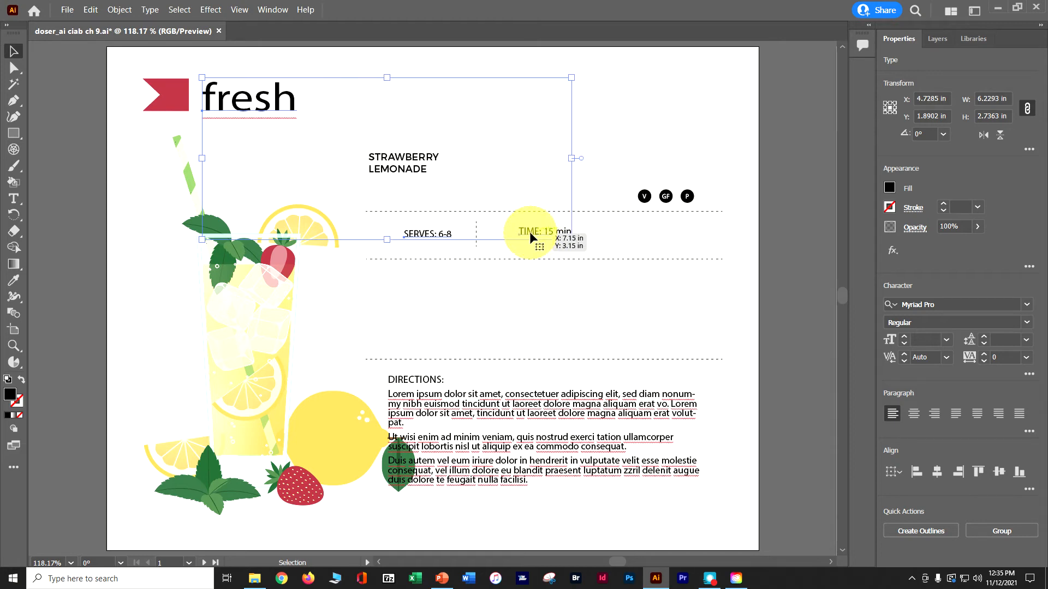
left_click(948, 304)
type("osw")
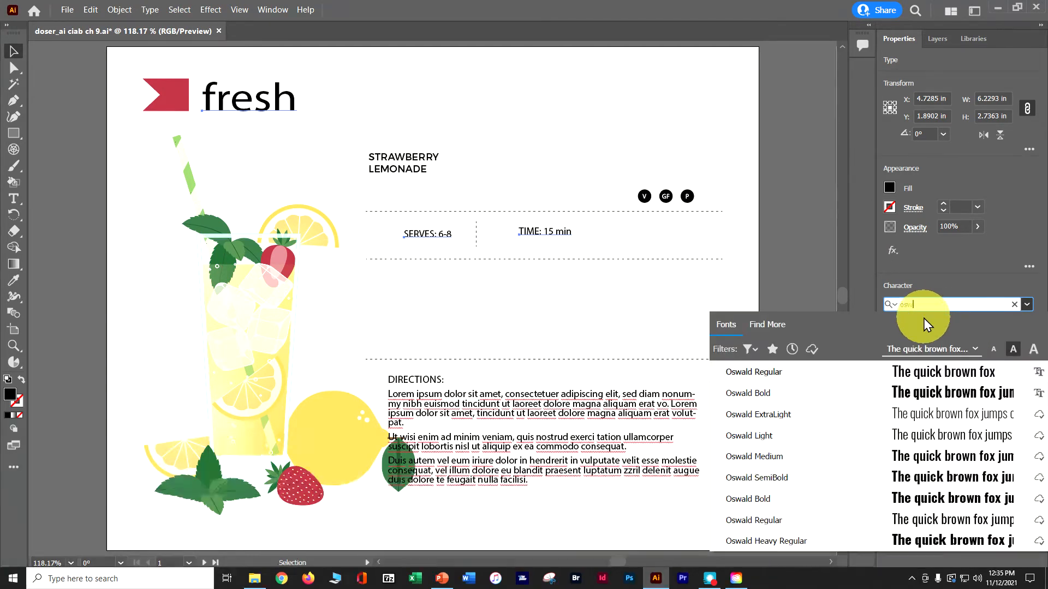
left_click(901, 435)
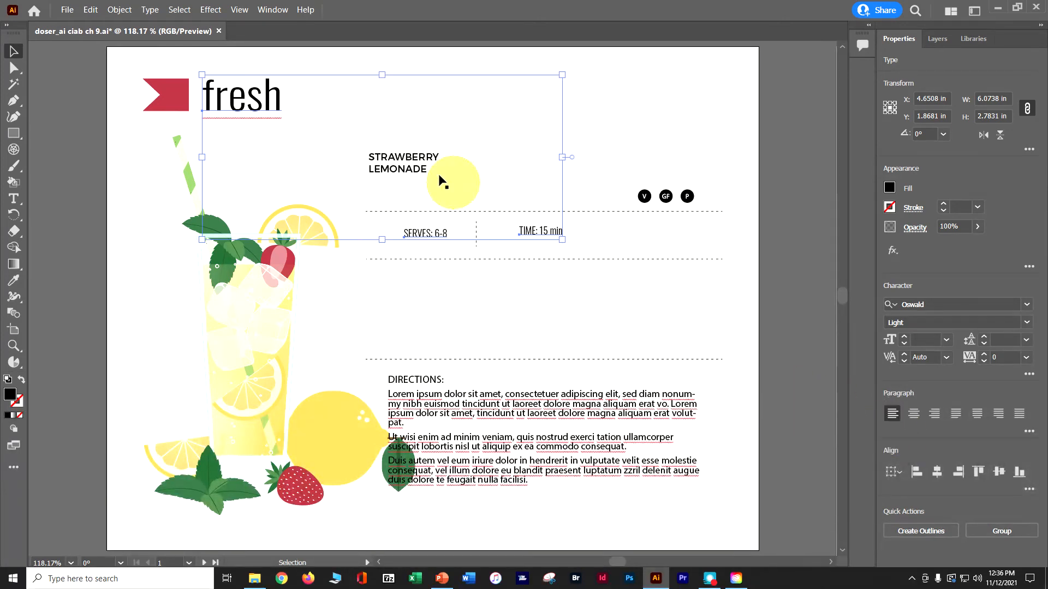
Step: Set the STRAWBERRY LEMONADE heading to 48 pt and enlarge its text frame to about 5.48 by 1.46 in
left_click(421, 163)
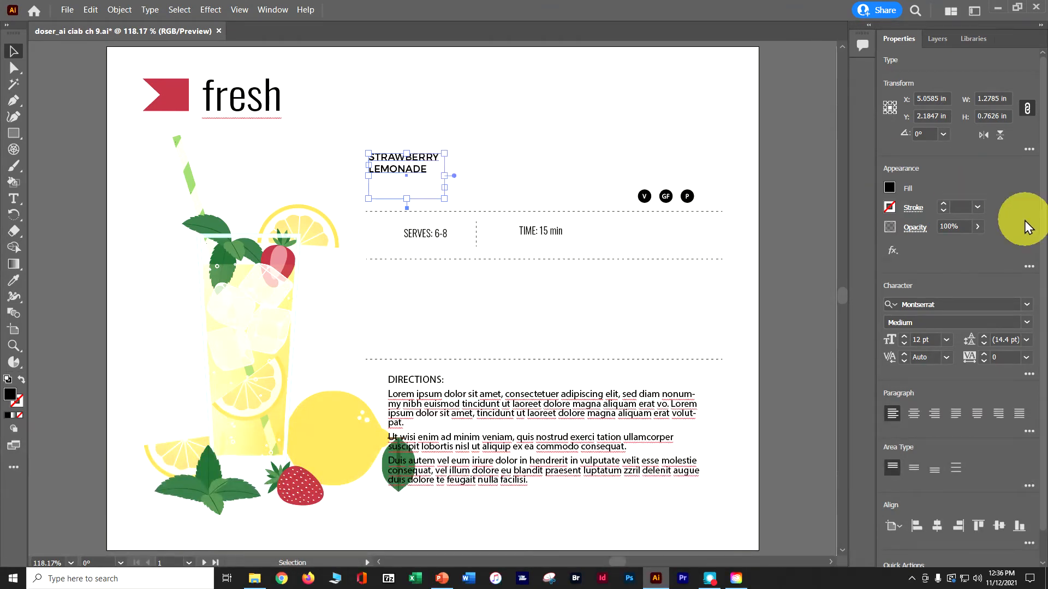
left_click(947, 339)
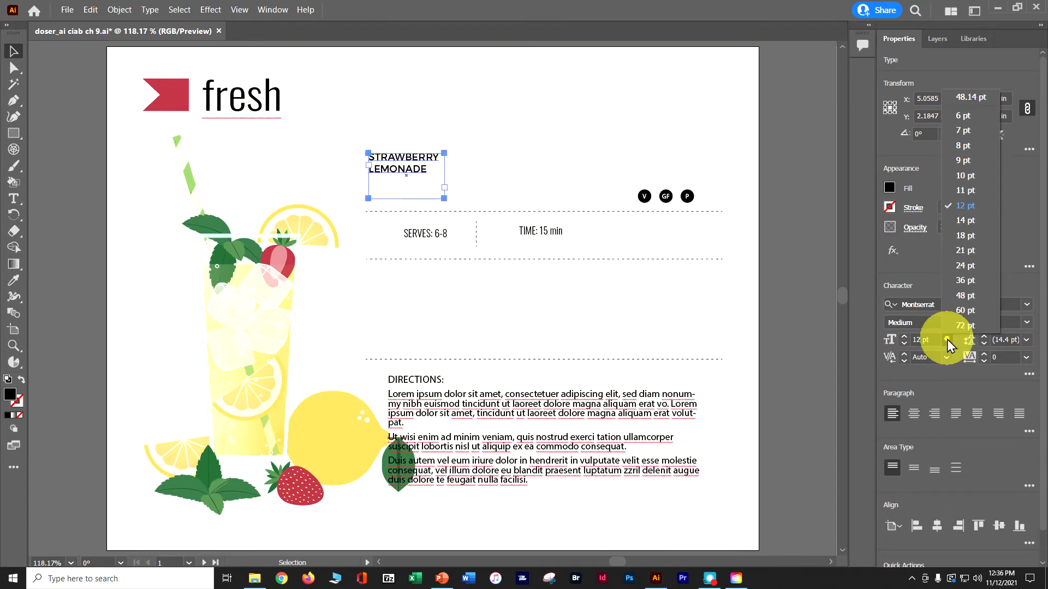
left_click(955, 296)
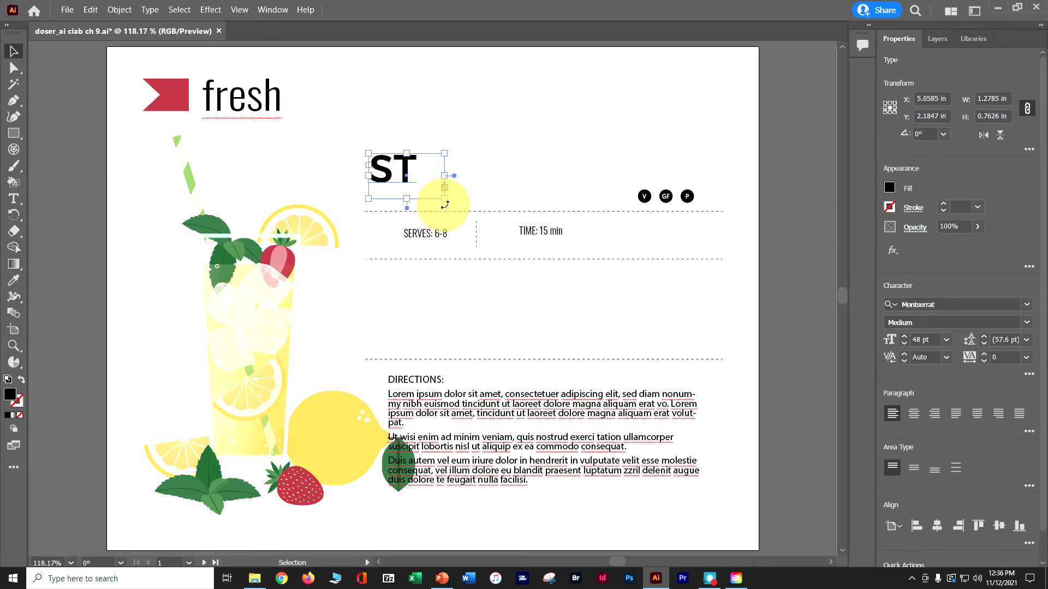
left_click_drag(445, 199, 694, 241)
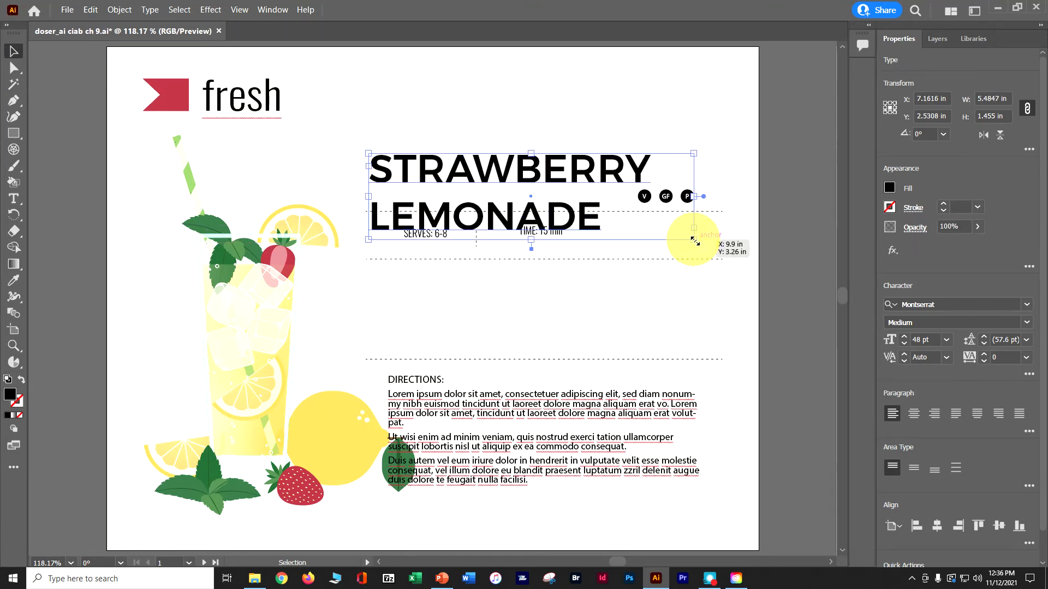
Step: Set the STRAWBERRY LEMONADE heading's font size to 40 pt and reposition it so both lines sit just above the upper dashed line
left_click_drag(386, 169, 382, 145)
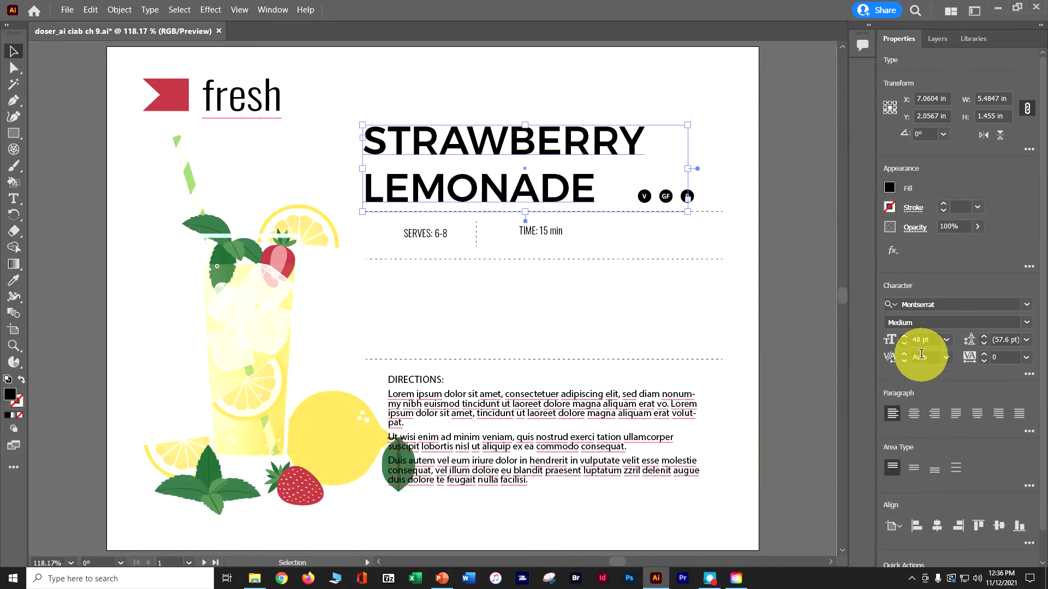
left_click(946, 342)
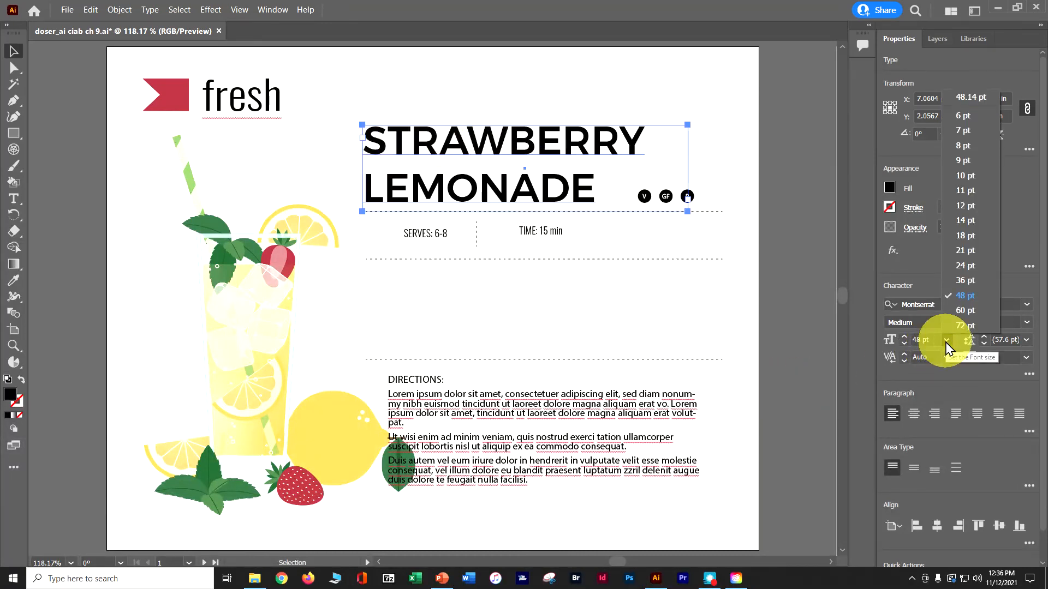
left_click(964, 116)
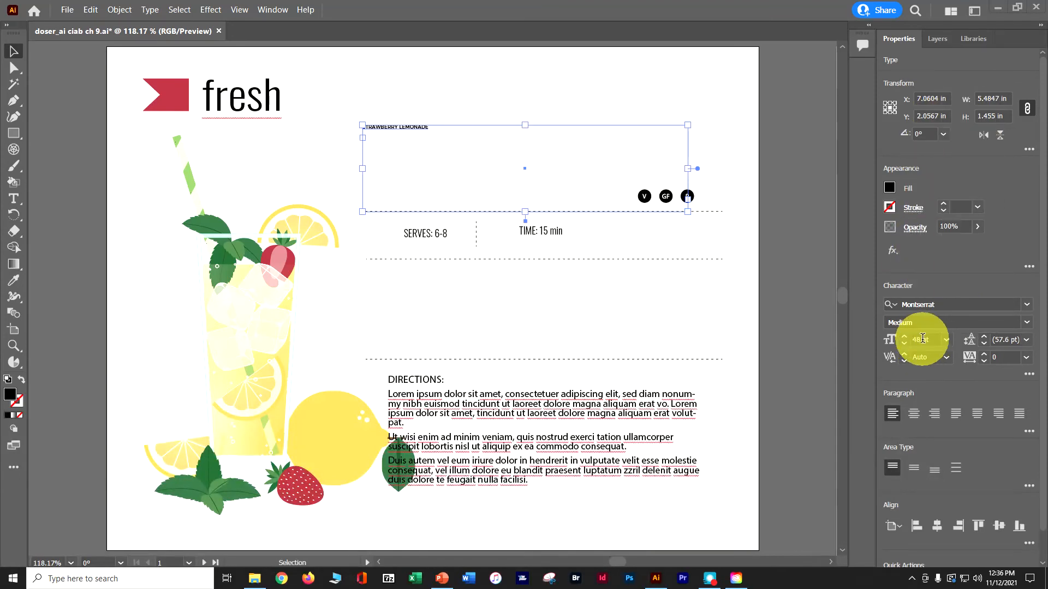
left_click(921, 340)
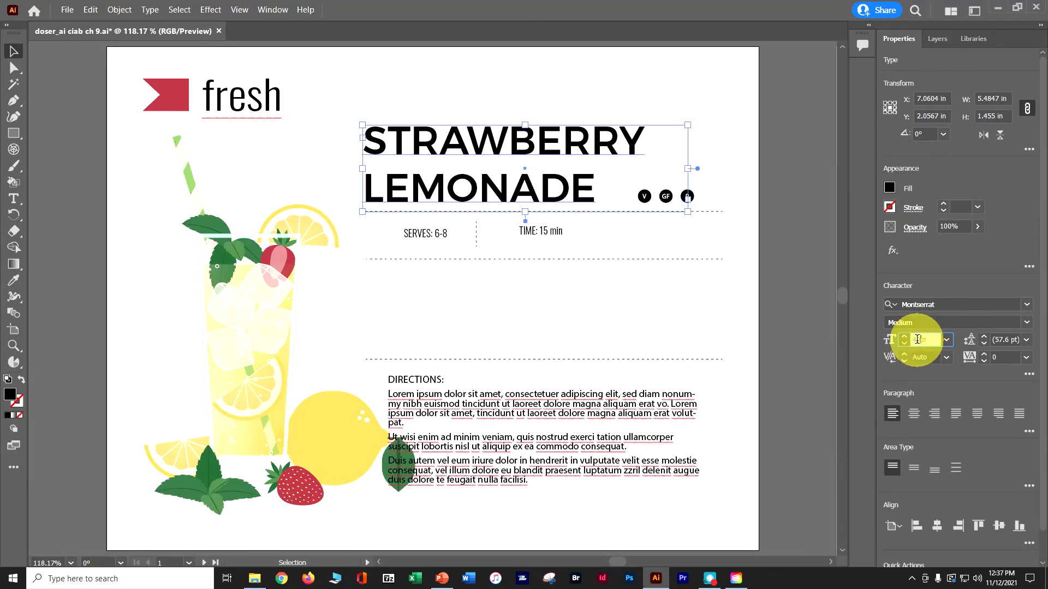
type("0")
key("Return")
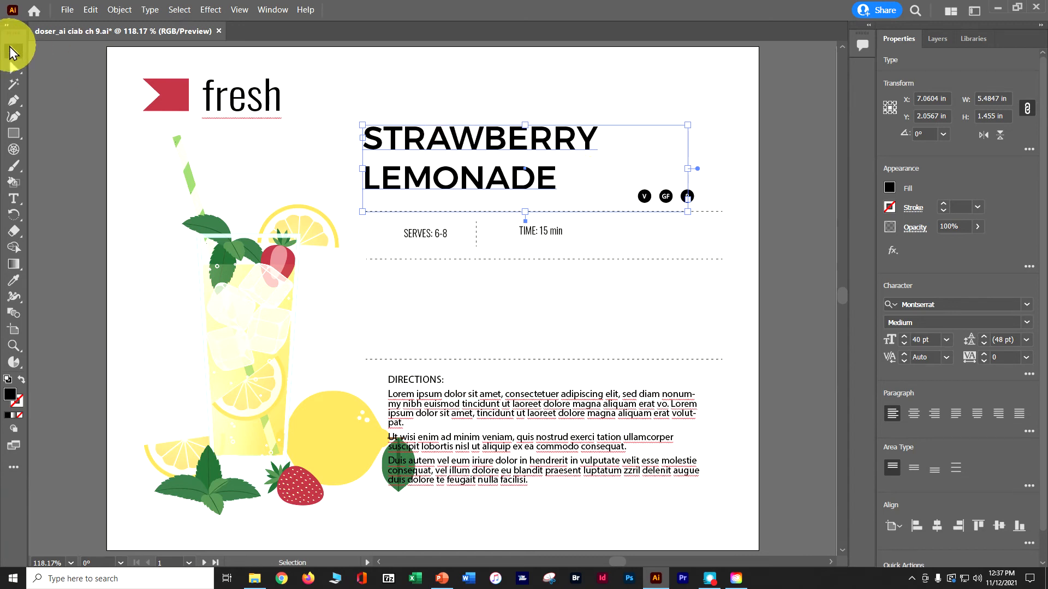
left_click_drag(536, 143, 539, 155)
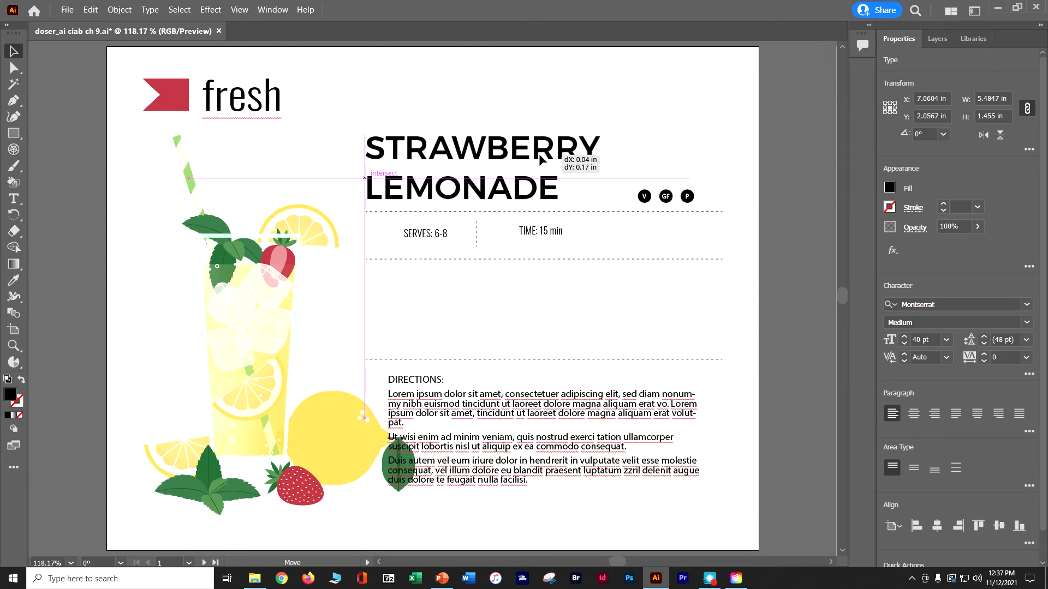
left_click_drag(540, 155, 539, 155)
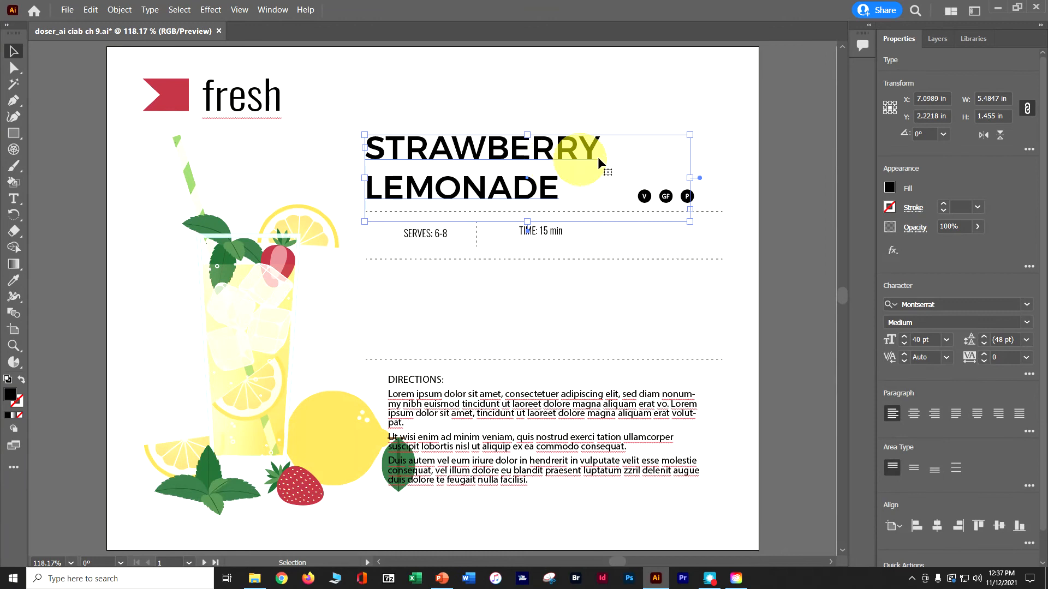
Step: Set the "fresh" text to 48 pt and save the document
left_click(289, 97)
left_click(275, 97)
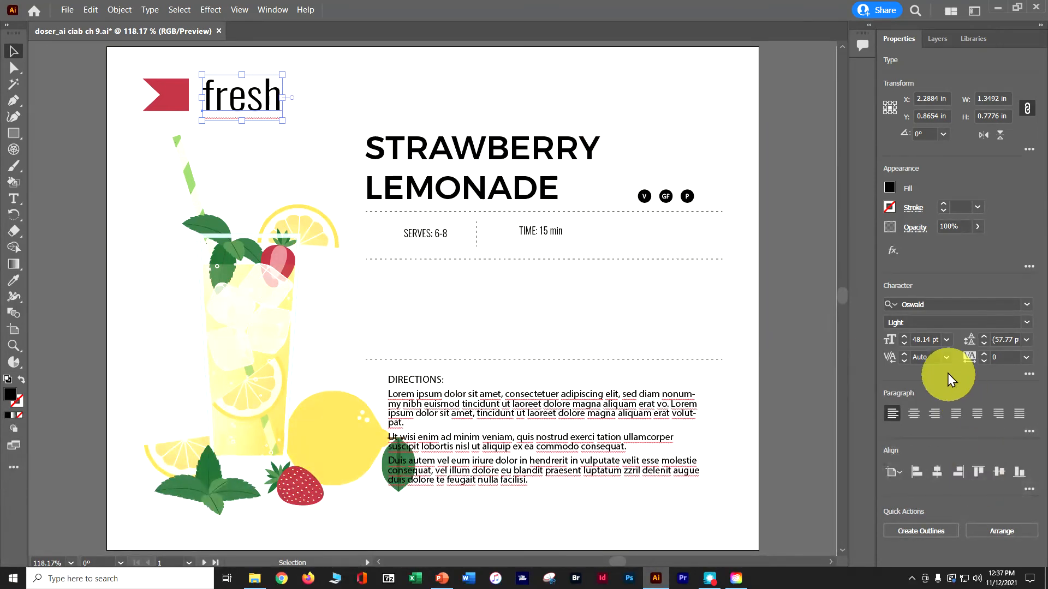
left_click(947, 344)
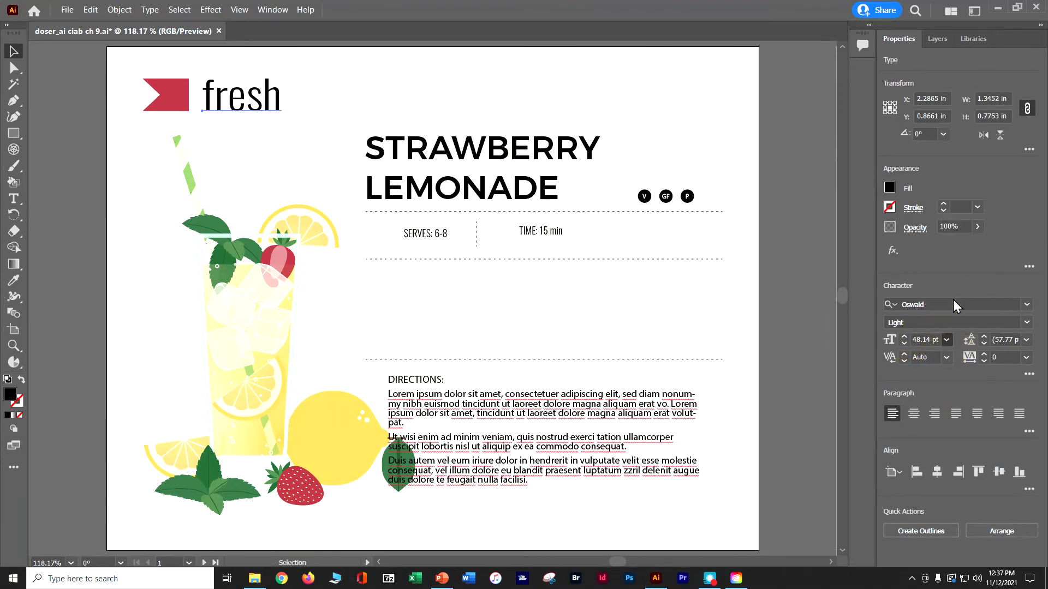
left_click(949, 299)
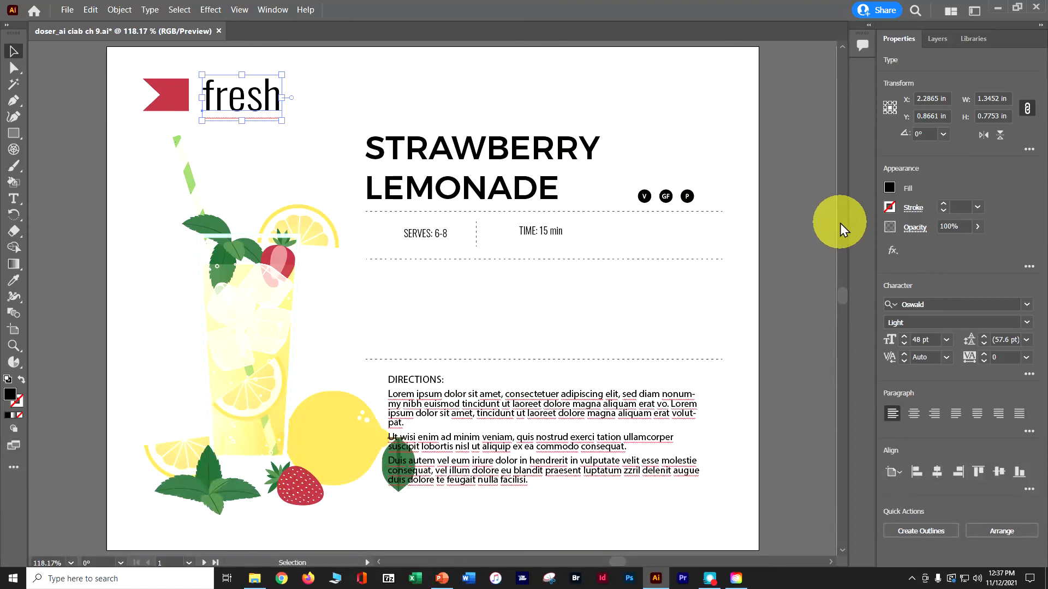
key("ctrl+s")
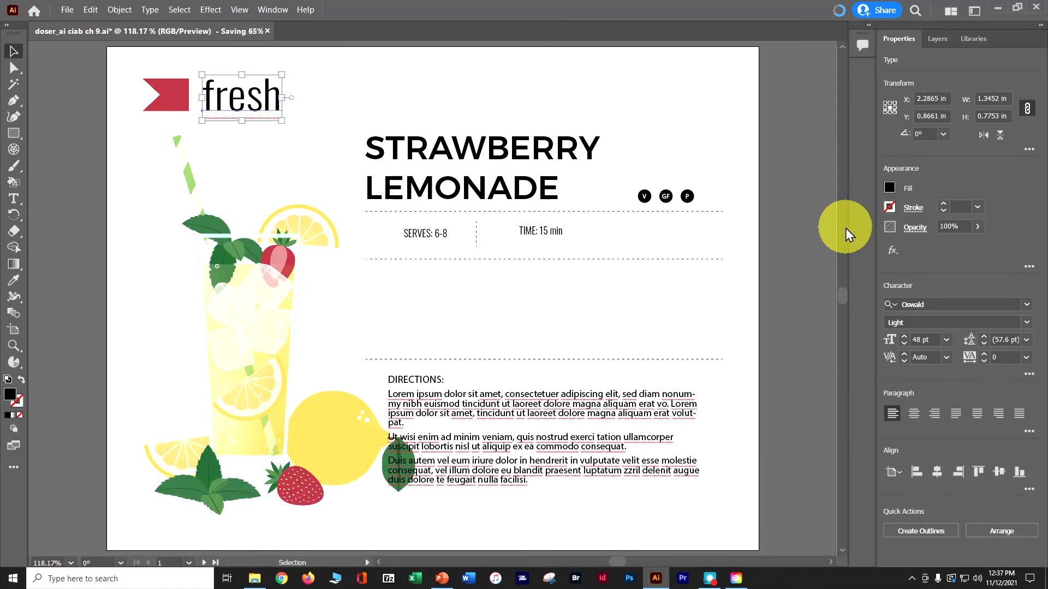
Step: Fill the "fresh" text and the STRAWBERRY LEMONADE heading with the strawberry swatch, and clear the selection
left_click_drag(394, 89, 261, 112)
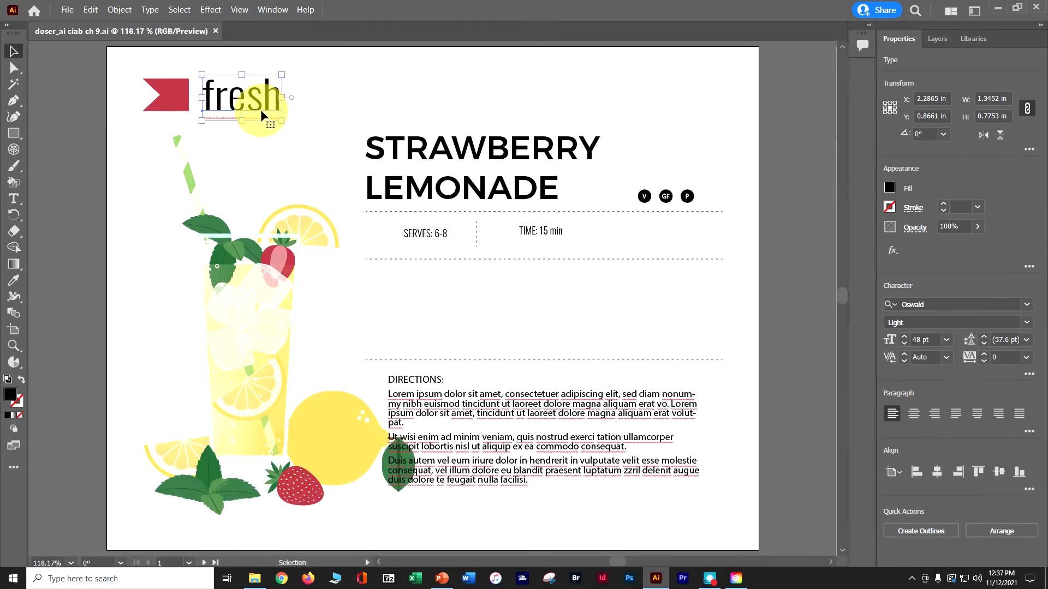
left_click(417, 149, "shift")
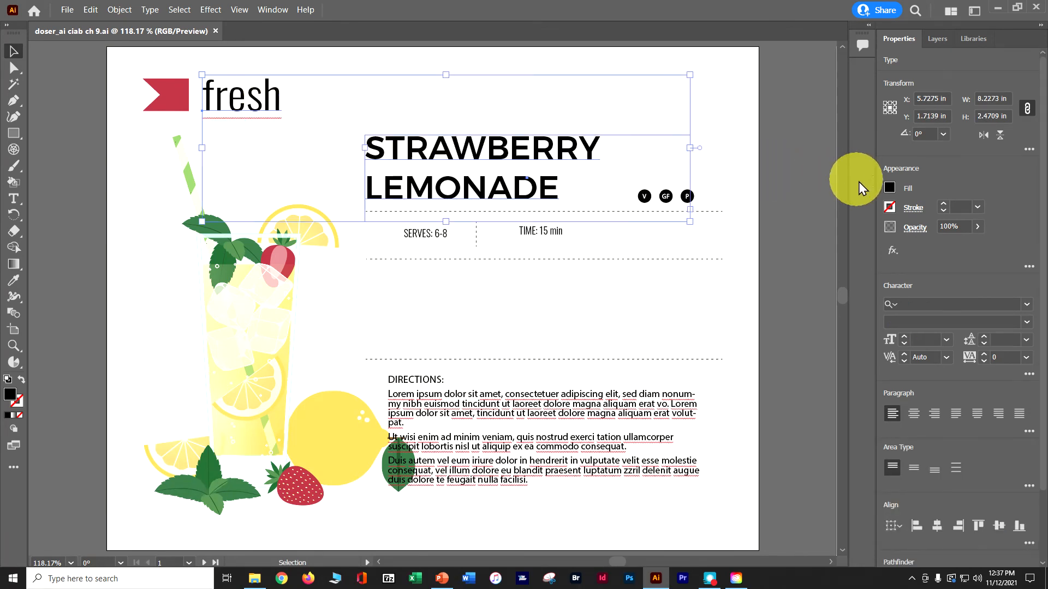
left_click(890, 187)
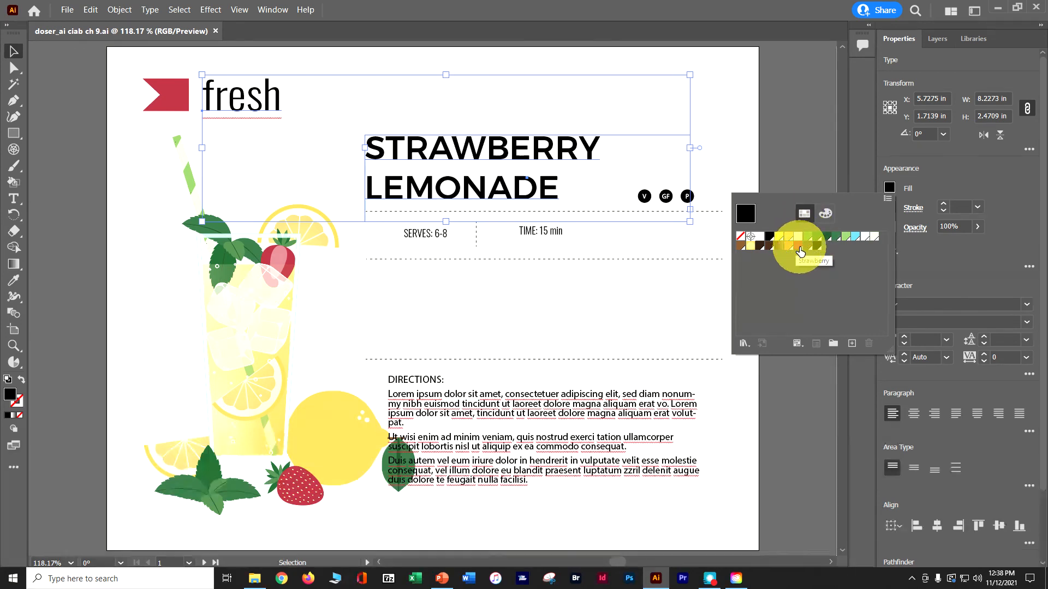
left_click(799, 248)
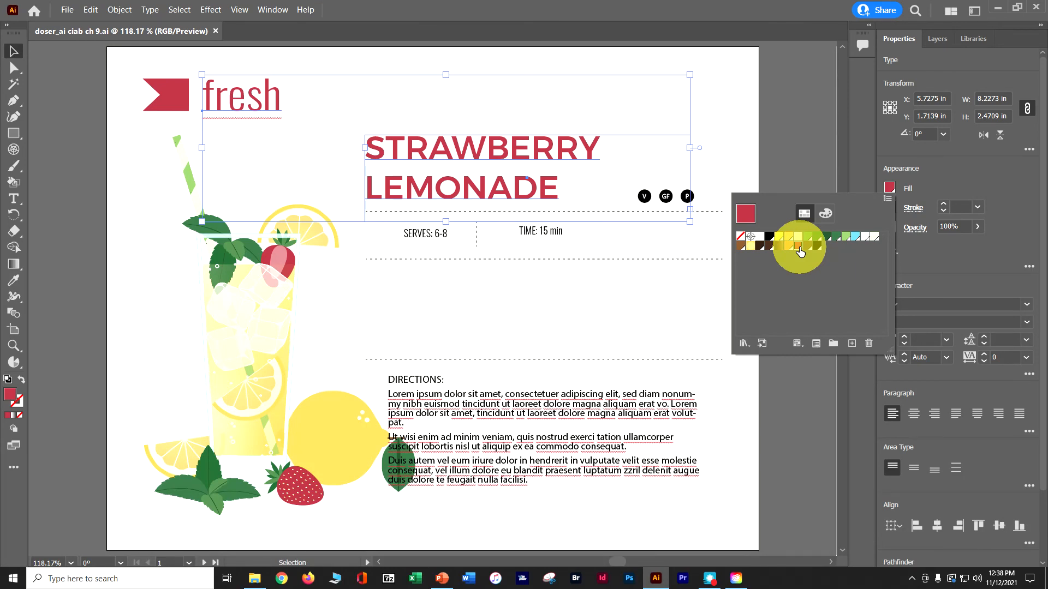
key("Escape")
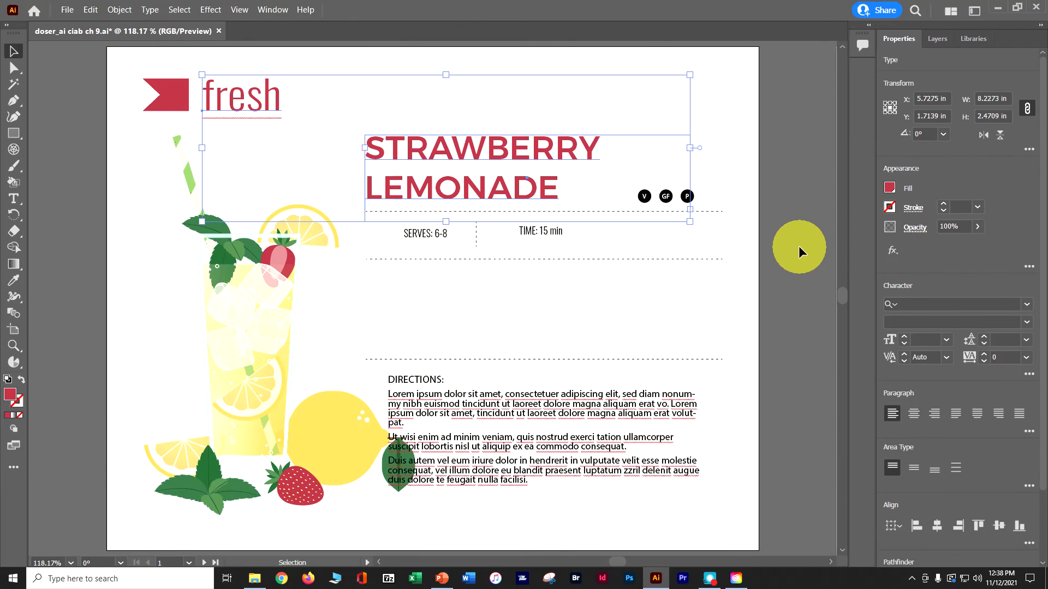
left_click(180, 10)
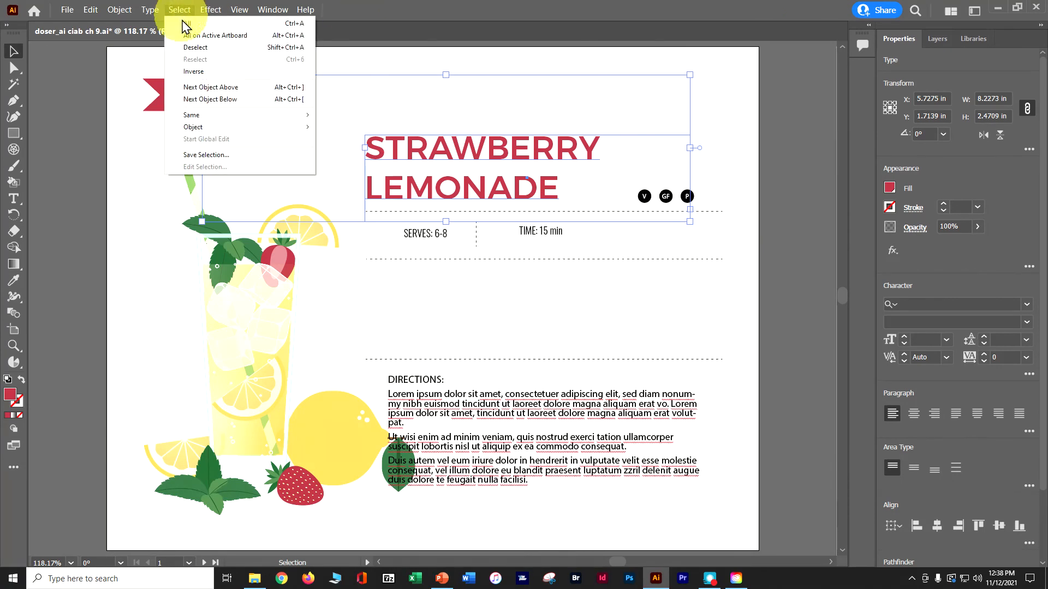
left_click(194, 49)
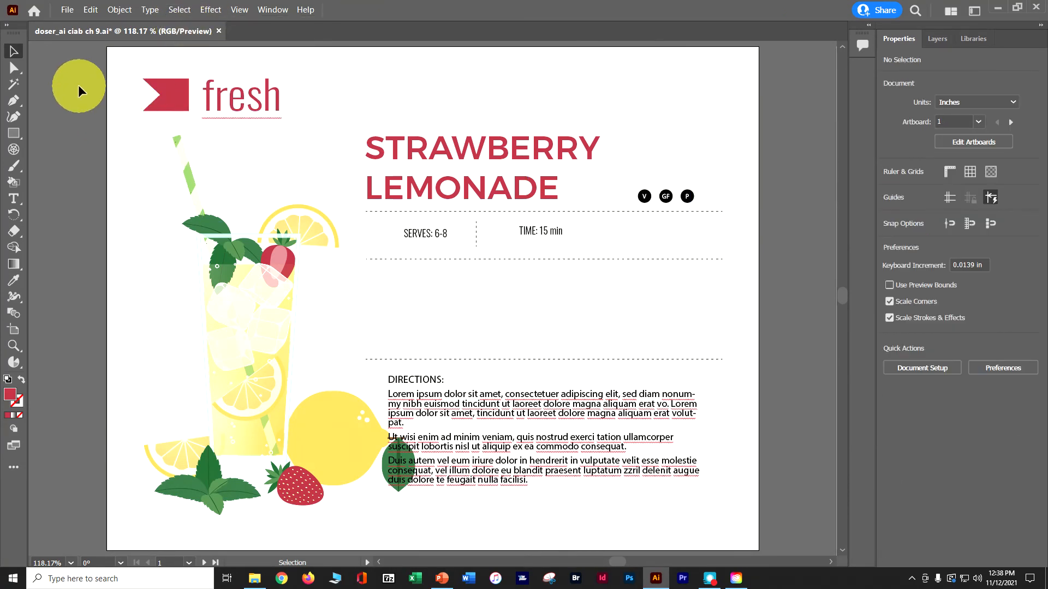